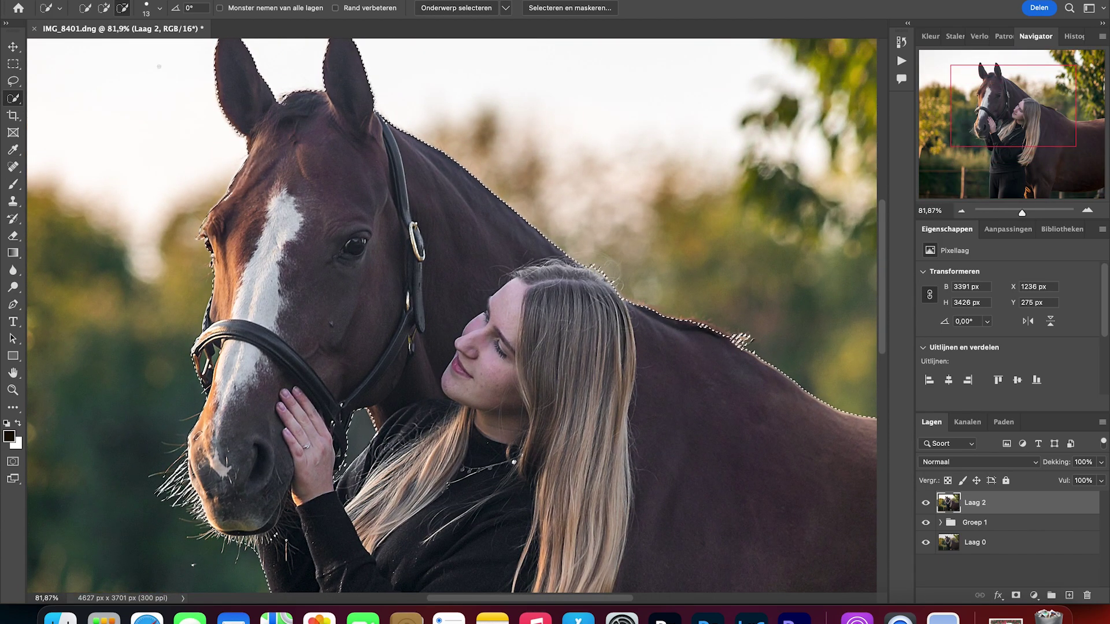
Step: Check the selection outline around the horse and woman and open it in Select and Mask
click(104, 8)
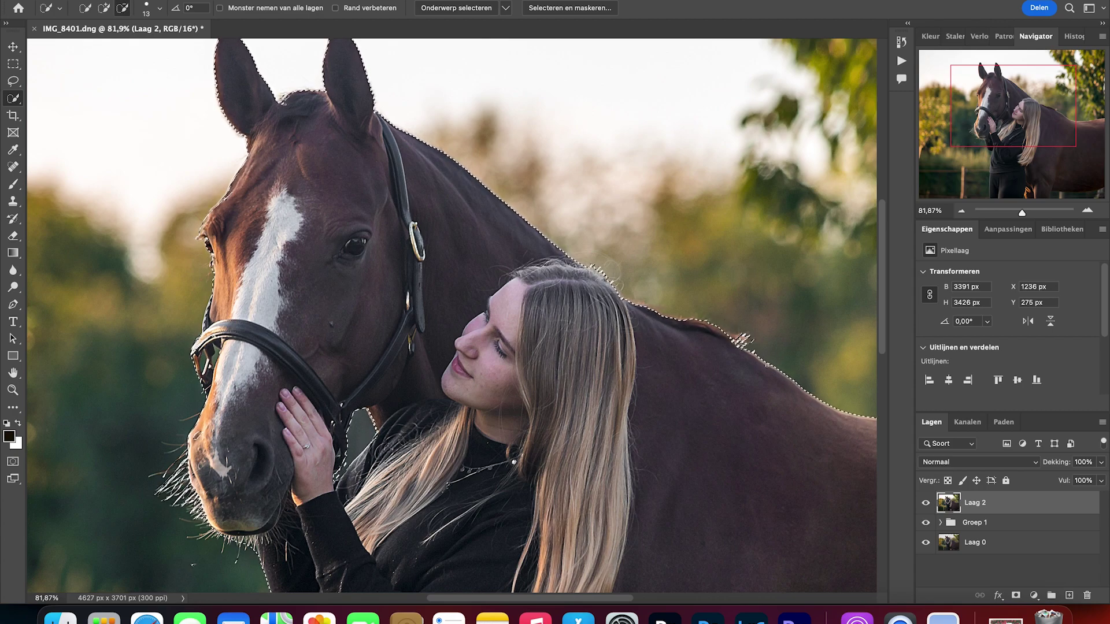
scroll(773, 359, down, 10)
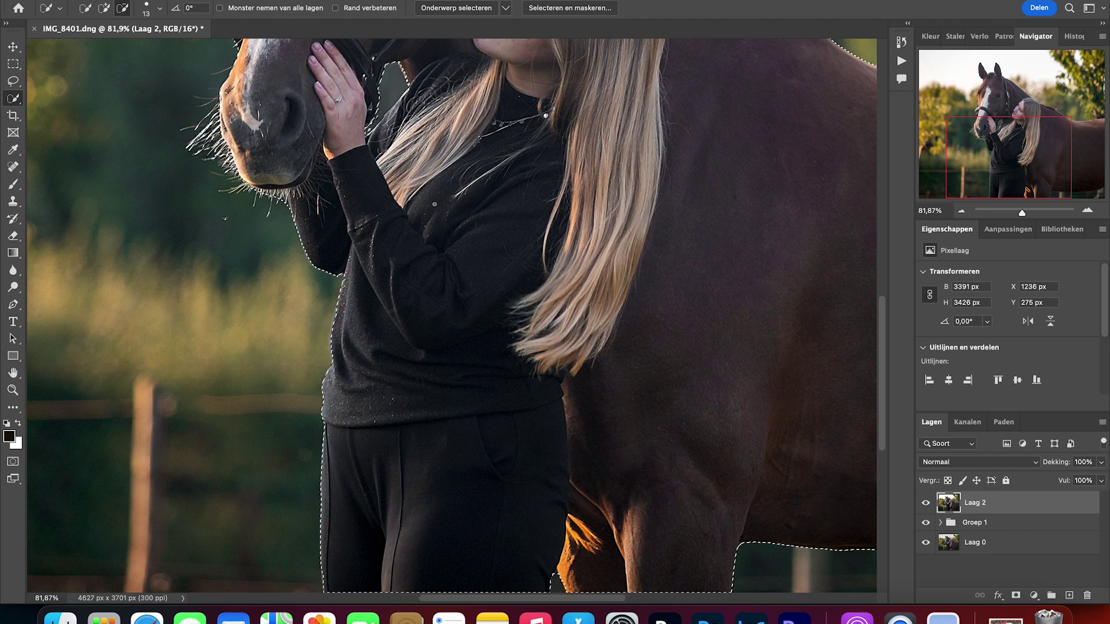
scroll(459, 302, up, 10)
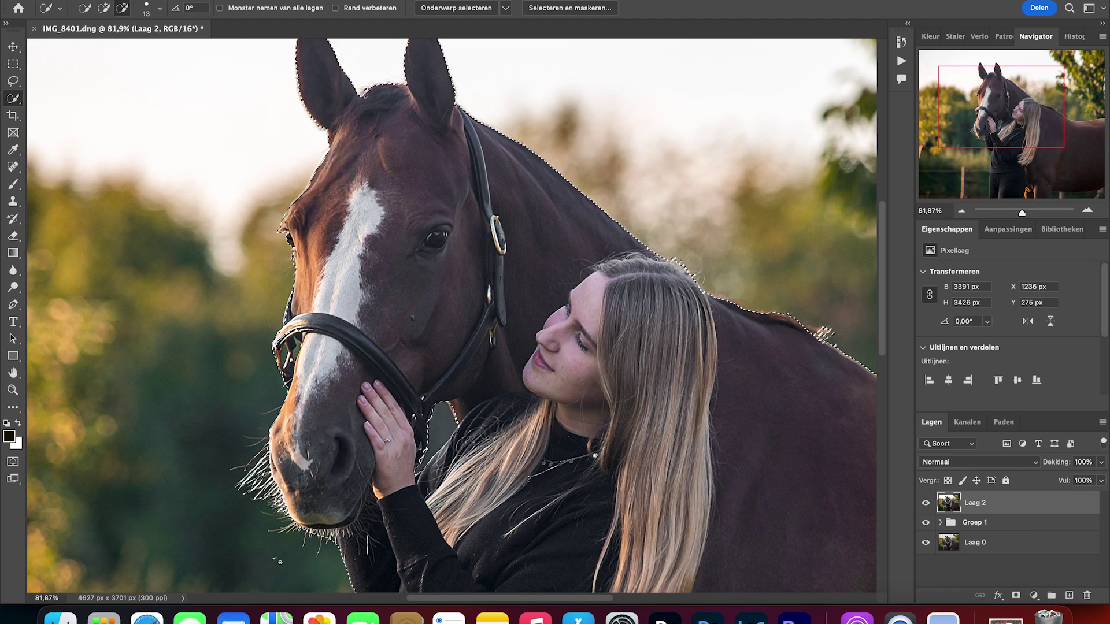
key(alt+super+r)
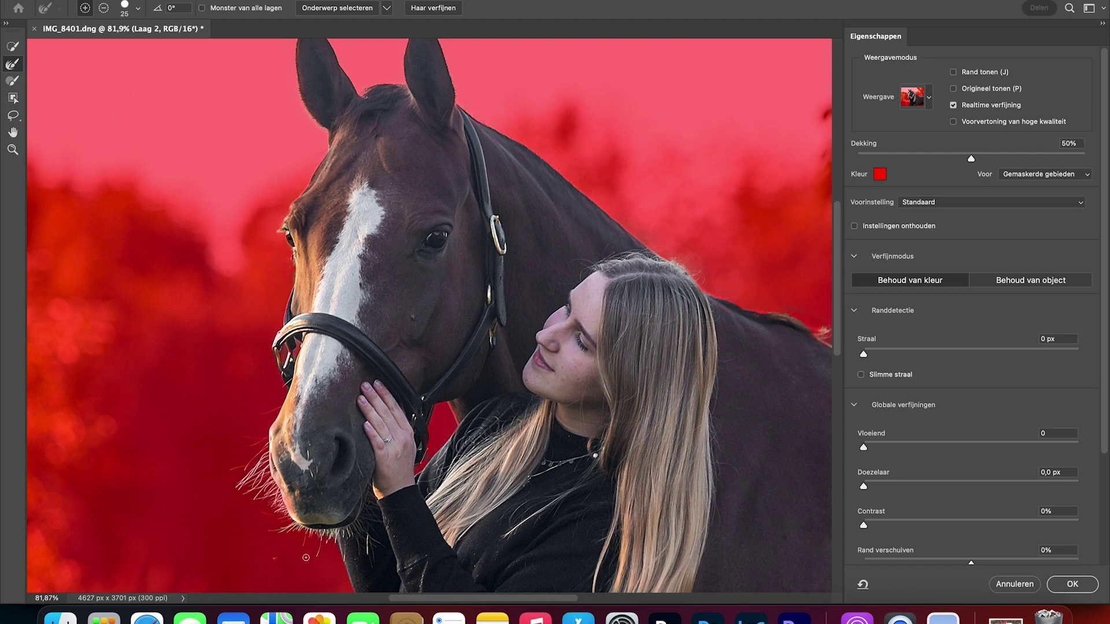
Step: Refine the edge around the horse's muzzle whiskers with a size 50 brush and output the selection as a new masked layer
key(bracketright)
key(bracketright)
key(bracketright)
key(bracketright)
key(bracketright)
mouse_move(260, 421)
mouse_down()
mouse_move(260, 451)
mouse_move(249, 439)
mouse_move(356, 575)
mouse_up()
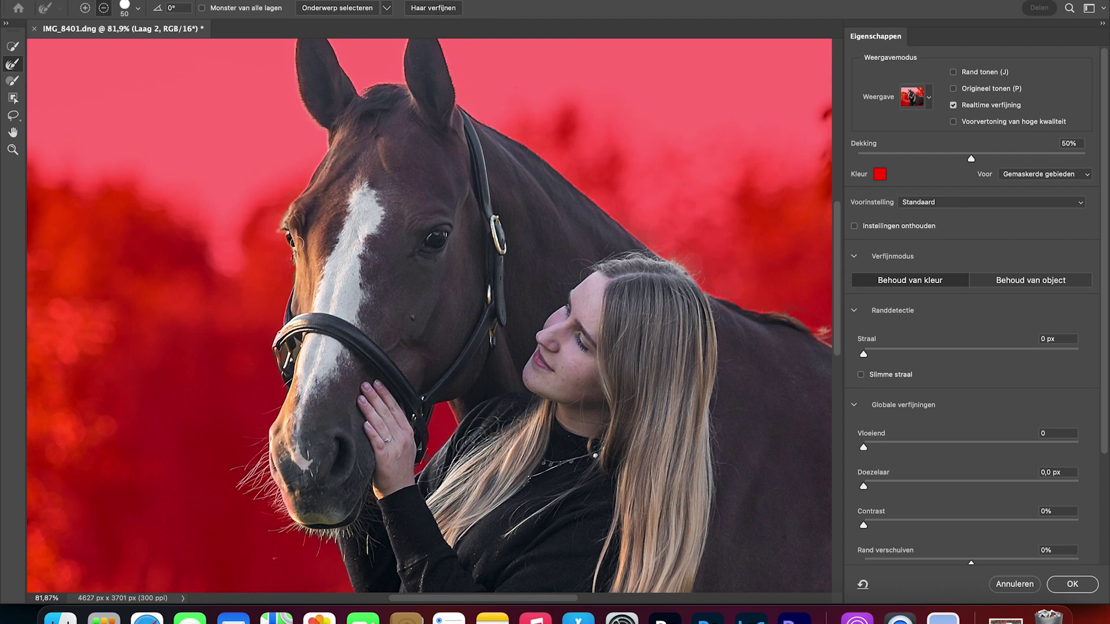
scroll(830, 337, down, 3)
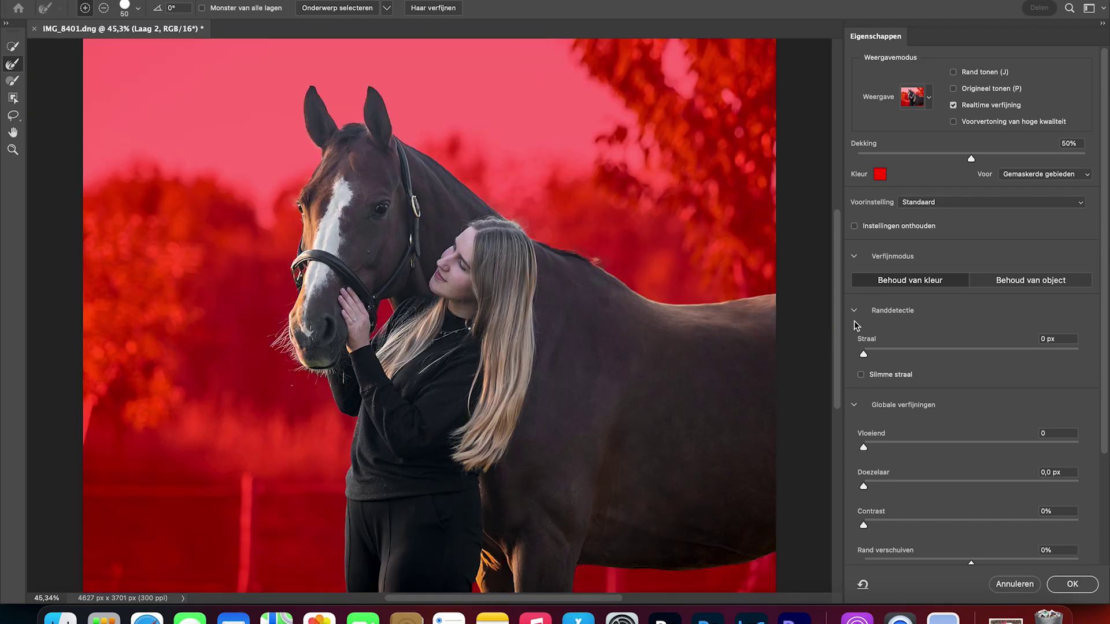
click(1073, 584)
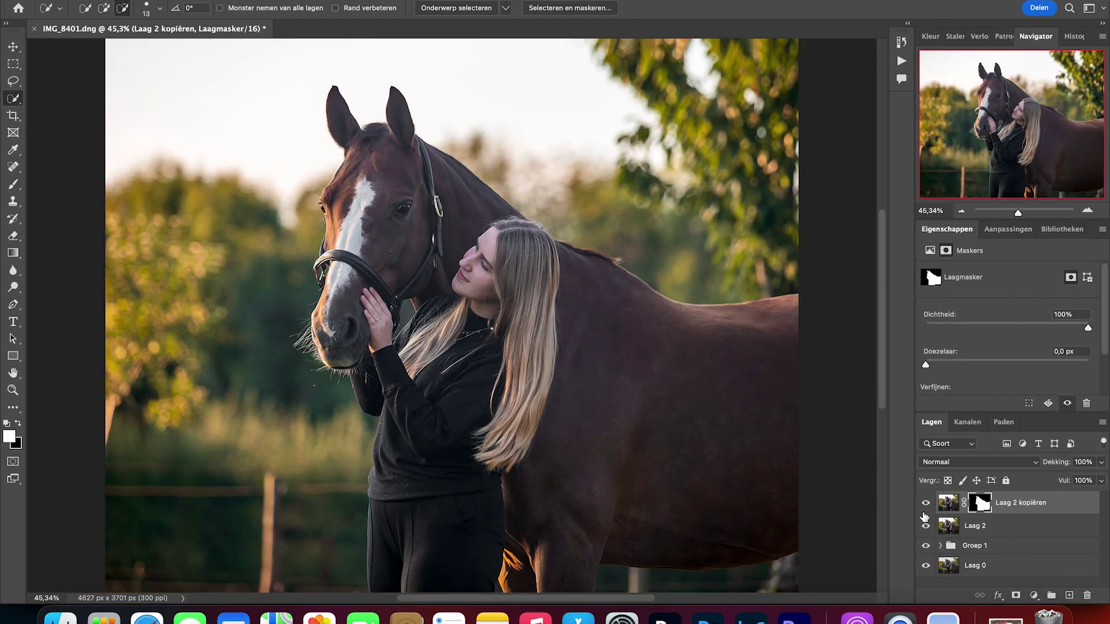
Step: Remove the wooden fence post and rails beside the woman on layer Laag 2 with the Spot Healing Brush
click(947, 526)
key(j)
drag(188, 518, 196, 518)
click(1021, 502)
mouse_move(108, 490)
mouse_down()
mouse_move(260, 491)
mouse_move(267, 589)
mouse_up()
click(975, 526)
drag(108, 467, 174, 468)
drag(278, 489, 308, 489)
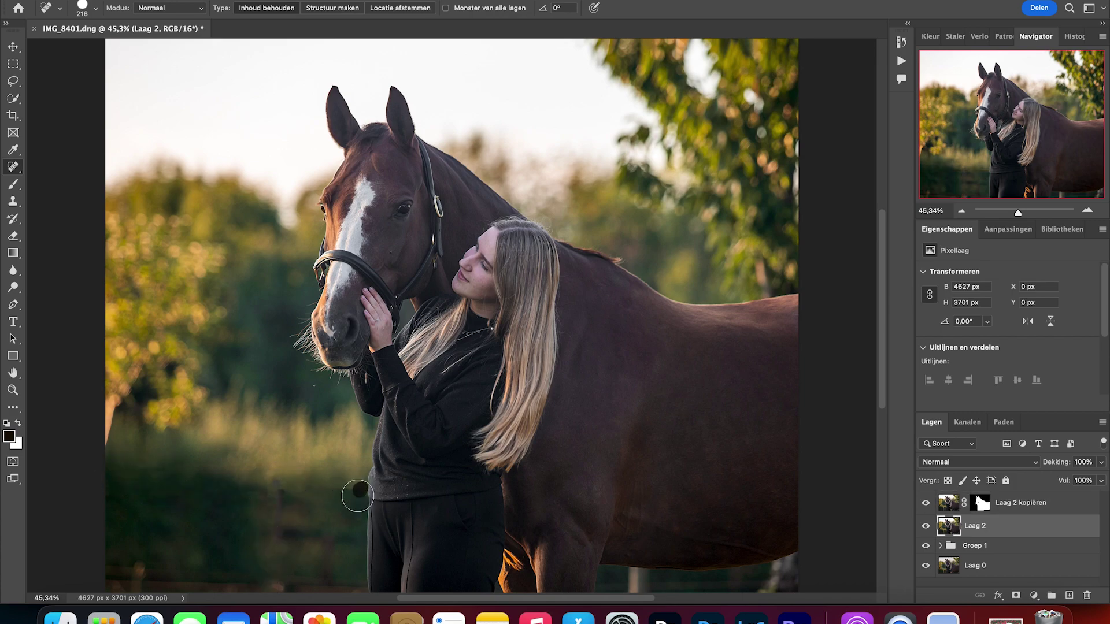
drag(276, 585, 278, 479)
click(347, 492)
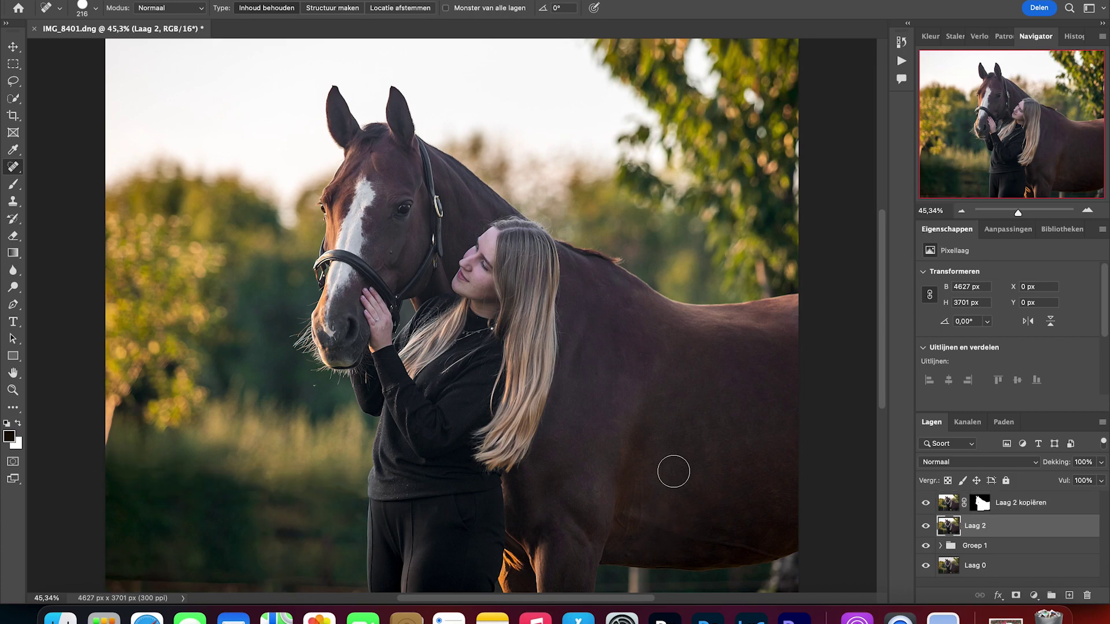
Step: Clean up the leftover fence traces in the lower background of Laag 2 with the Patch tool and Clone Stamp
scroll(801, 211, down, 5)
right_click(13, 167)
click(66, 192)
mouse_move(106, 381)
mouse_down()
mouse_move(181, 416)
mouse_move(106, 408)
mouse_up()
drag(232, 398, 231, 370)
key(super+d)
drag(223, 369, 221, 385)
click(223, 379)
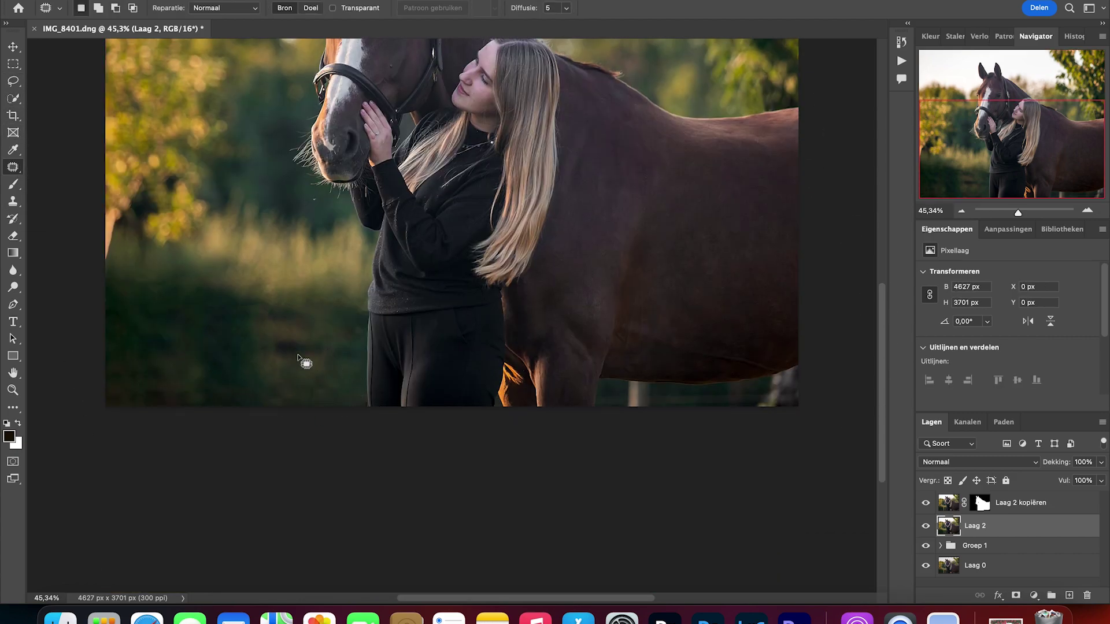
key(s)
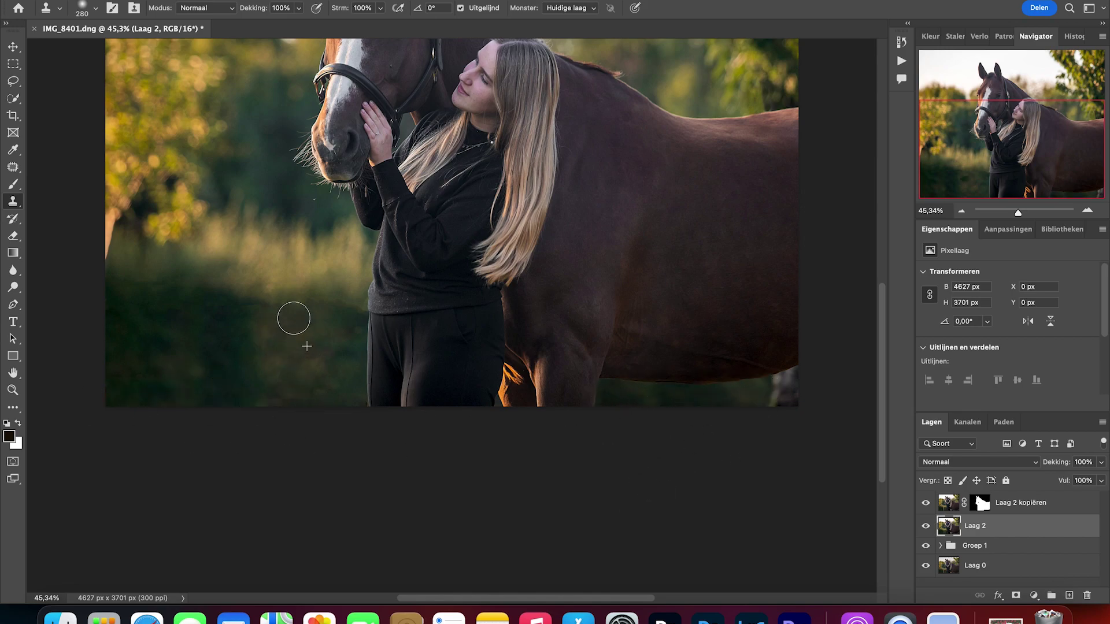
Step: Add two Hue/Saturation layers above Laag 2: yellows at hue -23, saturation -10; greens at hue -2, saturation -59, lightness +40
scroll(295, 322, up, 5)
click(1008, 229)
click(949, 277)
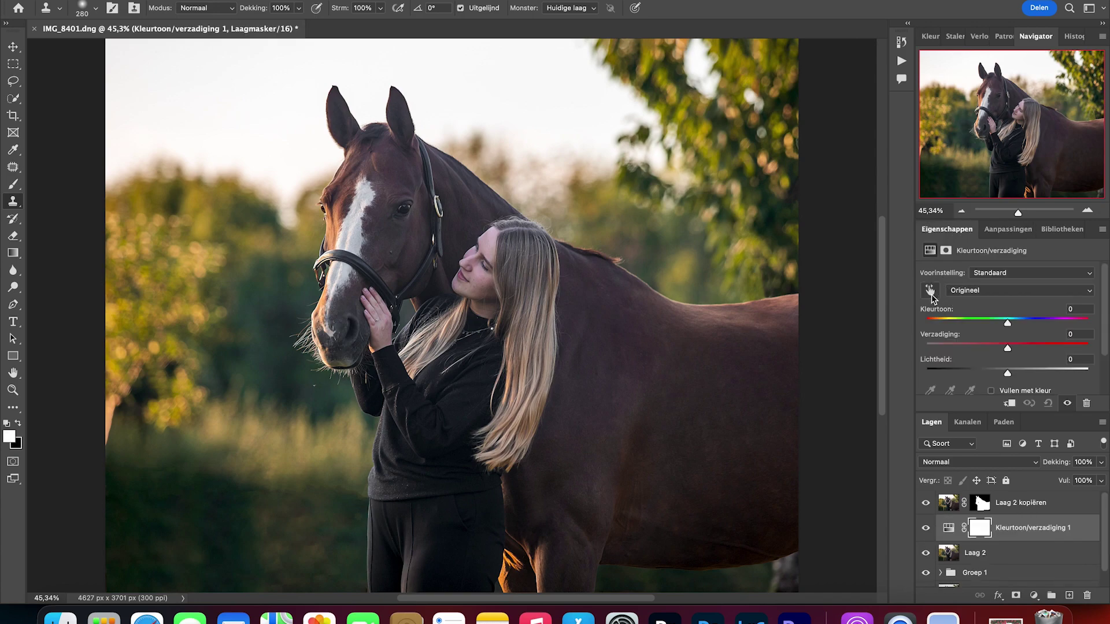
click(930, 291)
click(186, 349)
drag(1010, 335, 988, 336)
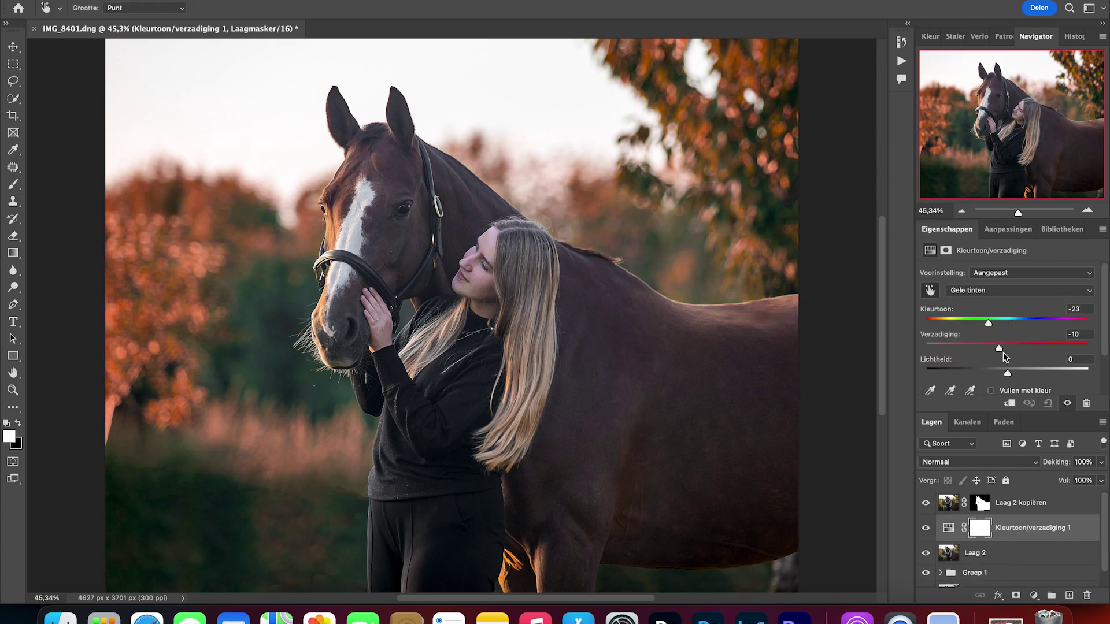
key(ctrl+u)
drag(1076, 327, 1045, 374)
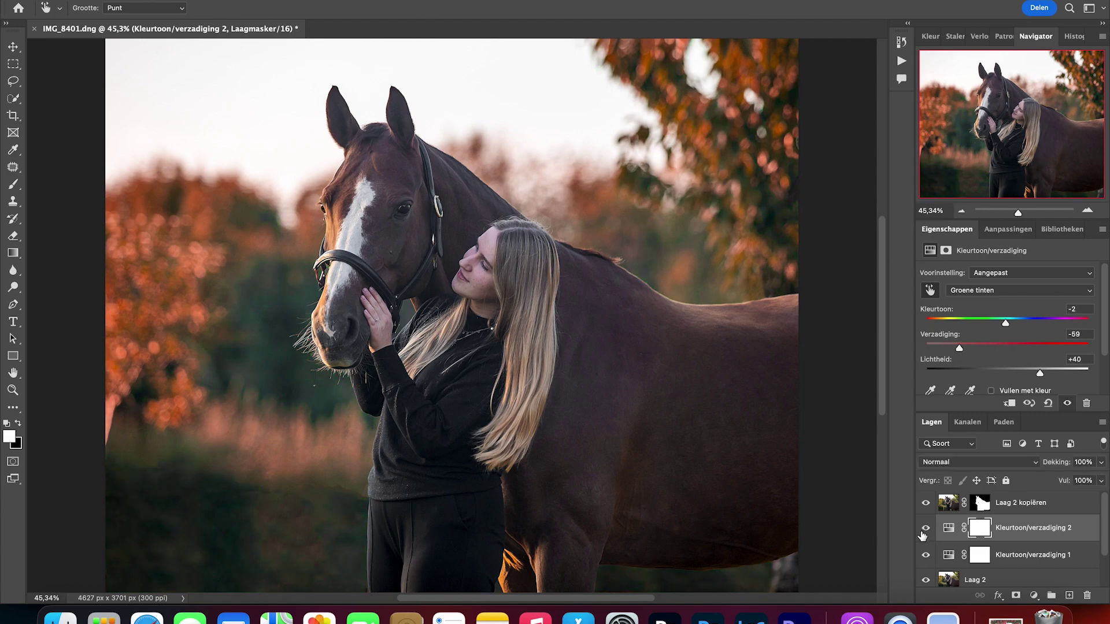
Step: Add two Color Balance layers for warmer background tones, with the first one's highlights at red +8 and blue -6
key(ctrl+b)
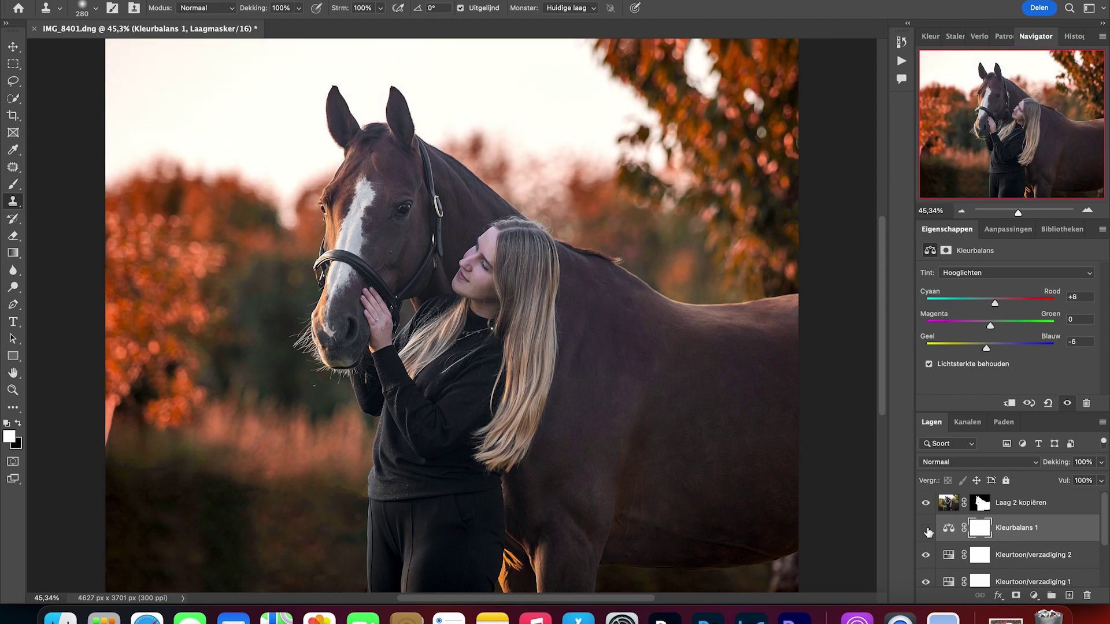
key(ctrl+b)
click(1017, 273)
click(982, 255)
mouse_move(991, 349)
mouse_down()
mouse_move(985, 302)
mouse_move(993, 349)
mouse_up()
click(974, 273)
click(975, 303)
click(926, 528)
click(926, 528)
drag(1056, 463, 1044, 465)
Step: Add a Color Lookup layer using the FallColors.look table at 13% opacity
click(1007, 230)
click(1005, 280)
click(1062, 273)
click(925, 405)
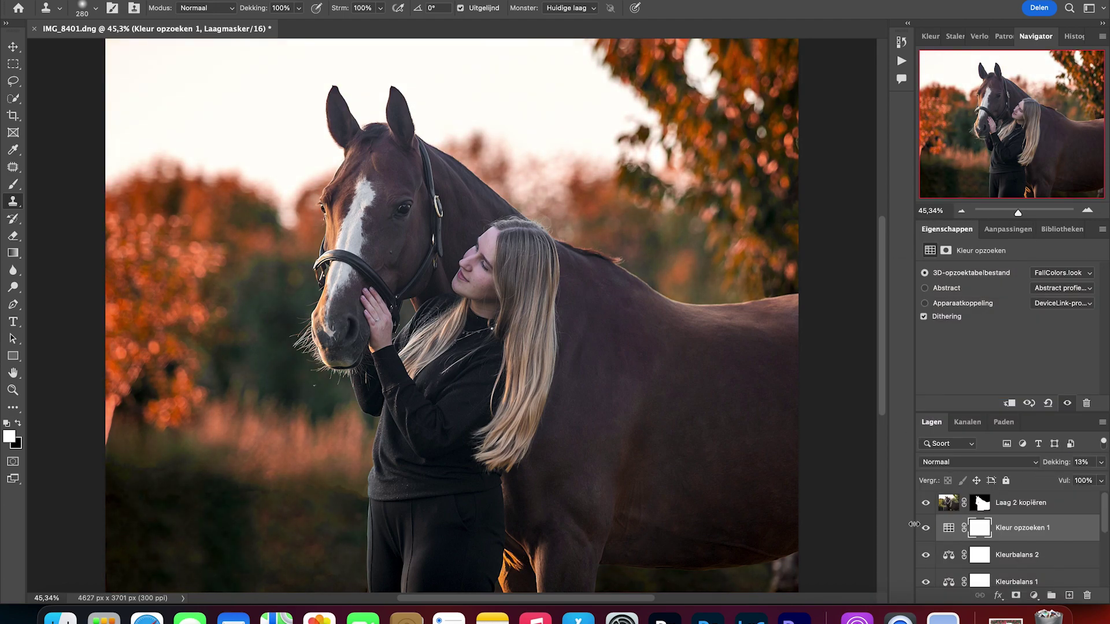
Step: Patch the remaining blemishes in the dark grass and the lower-right corner of the photo on Laag 2
scroll(1029, 536, down, 4)
click(988, 569)
click(13, 167)
drag(286, 493, 281, 498)
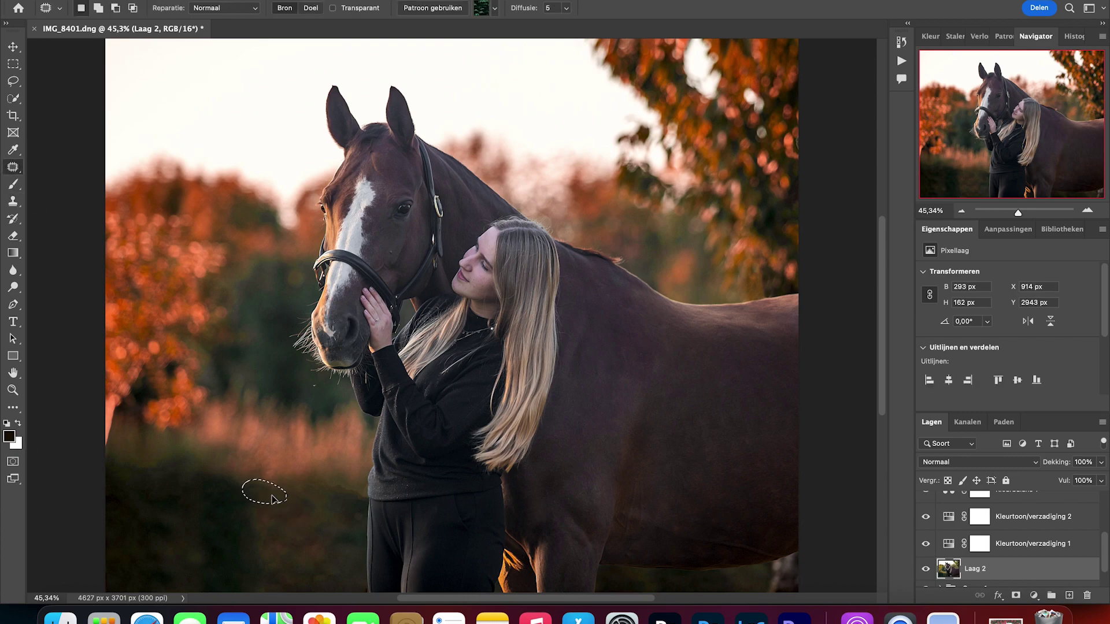
scroll(781, 554, down, 1)
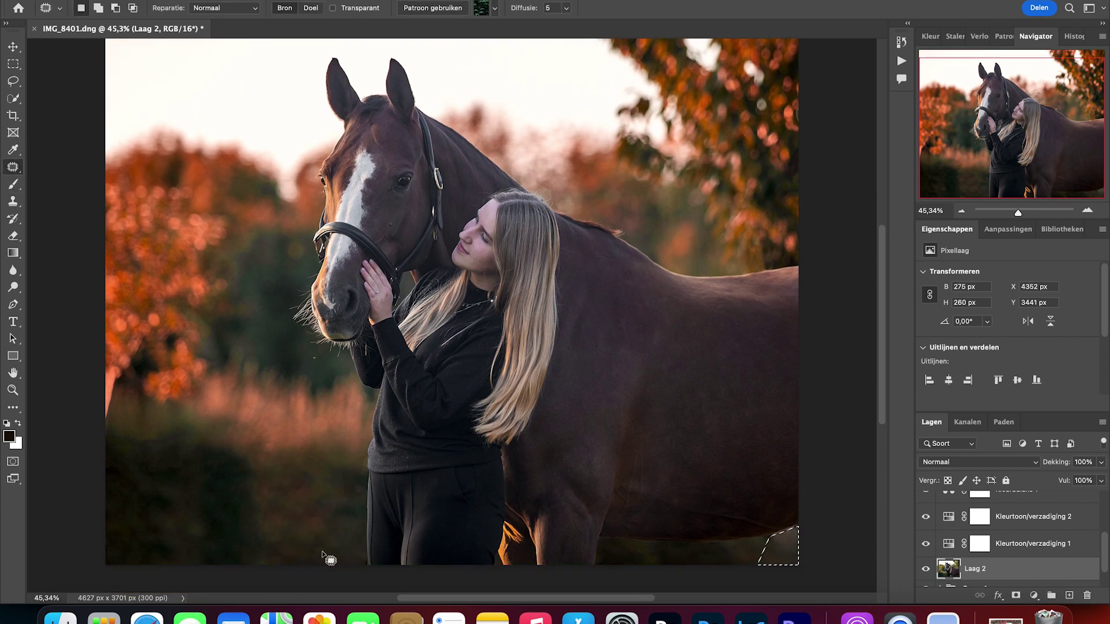
key(s)
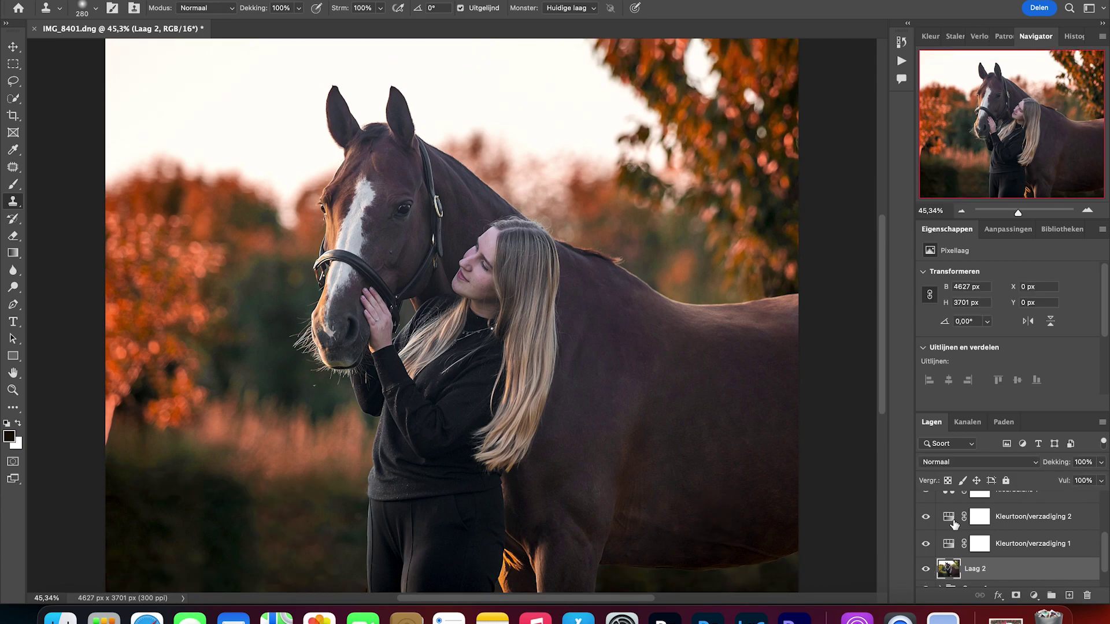
Step: Stamp all visible layers into a new layer directly above the Color Lookup layer
scroll(1069, 534, up, 5)
click(1069, 534)
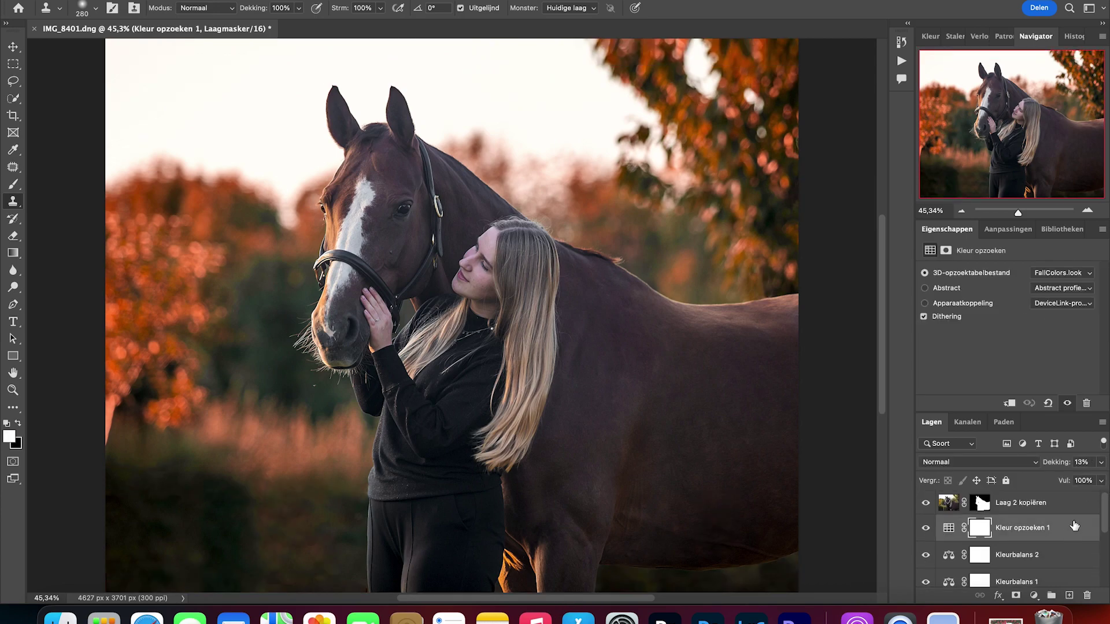
key(super+alt+shift+e)
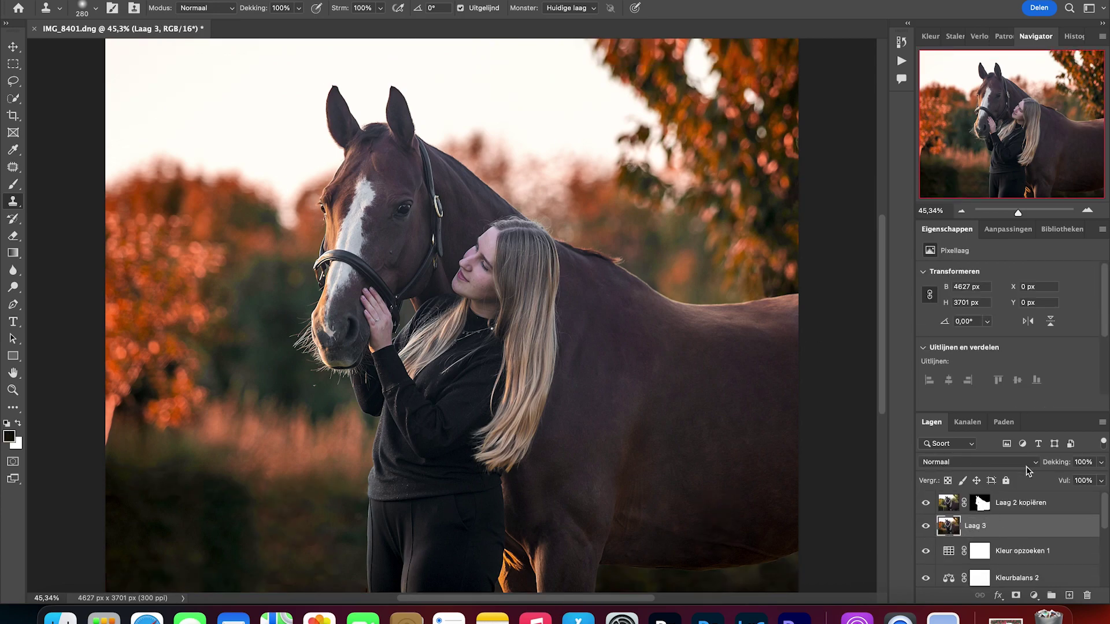
Step: Load the subject mask of Laag 2 kopiëren as a selection and expand it by 20 pixels
super+click(981, 504)
click(329, 6)
click(574, 193)
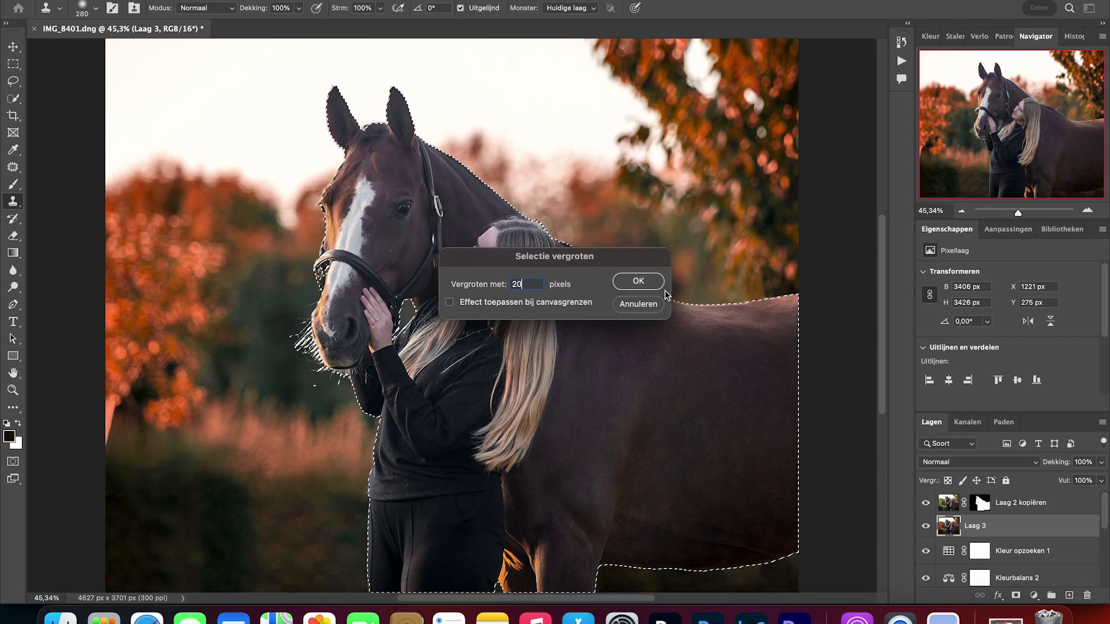
key(Return)
Step: Adjust the selection near the muzzle with the Lasso and fill the selected subject area on Laag 3
click(14, 87)
drag(321, 411, 306, 399)
click(147, 3)
click(162, 175)
key(Return)
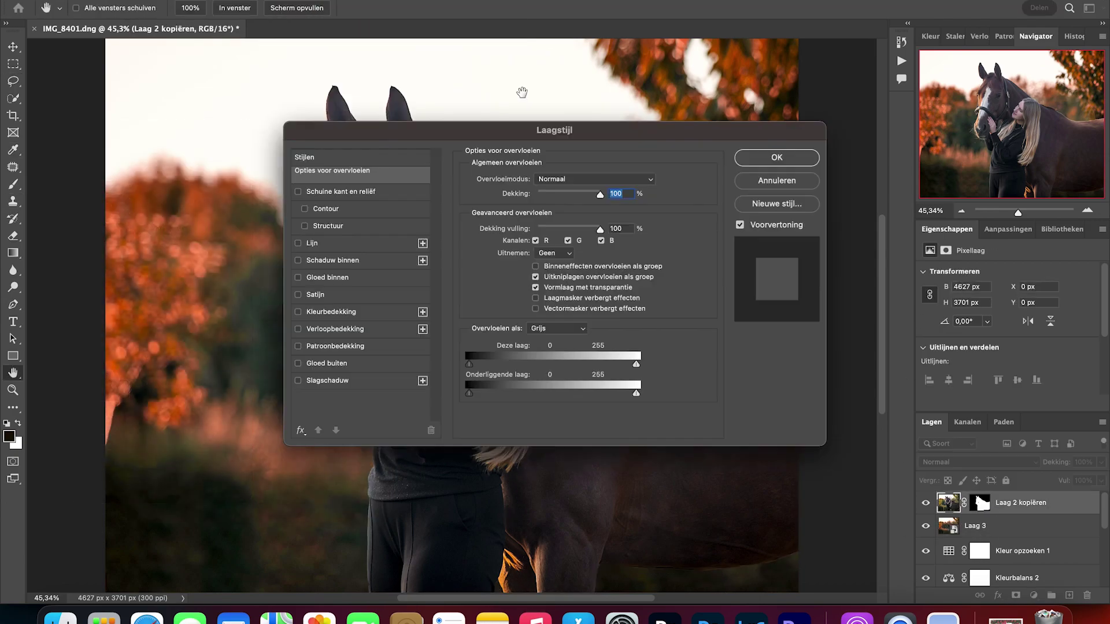
Step: Apply a Tilt-Shift blur to the Laag 3 smart object, repositioning the focus zone and setting the blur to 34 px
click(379, 2)
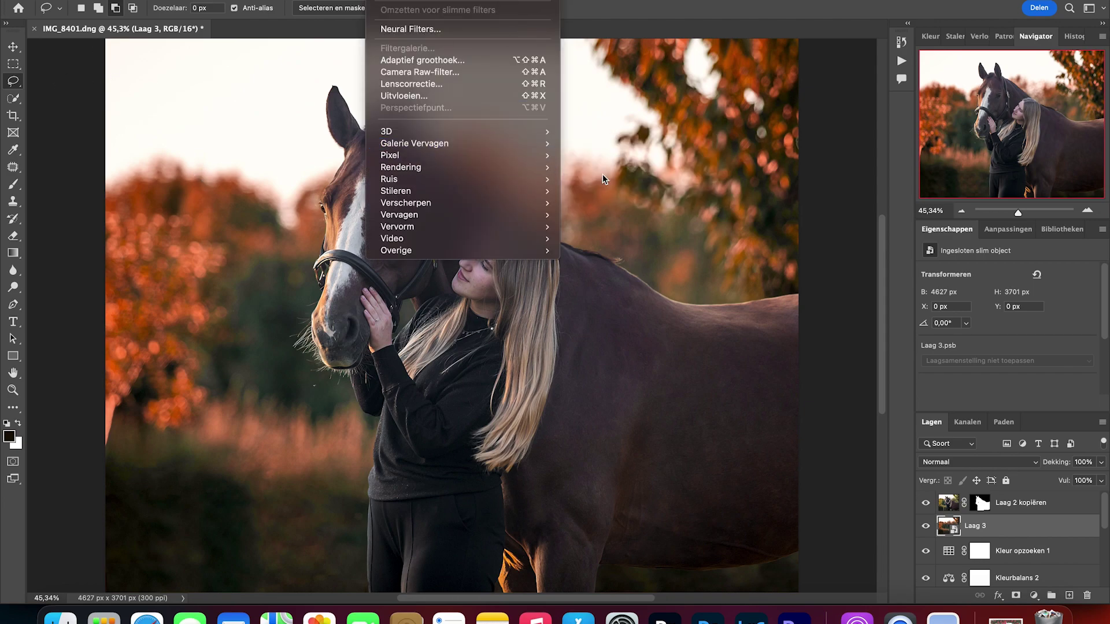
mouse_move(497, 144)
click(604, 169)
scroll(473, 245, down, 5)
drag(466, 174, 501, 585)
scroll(502, 578, up, 5)
mouse_move(995, 127)
mouse_down()
mouse_move(1026, 129)
mouse_move(1015, 127)
mouse_up()
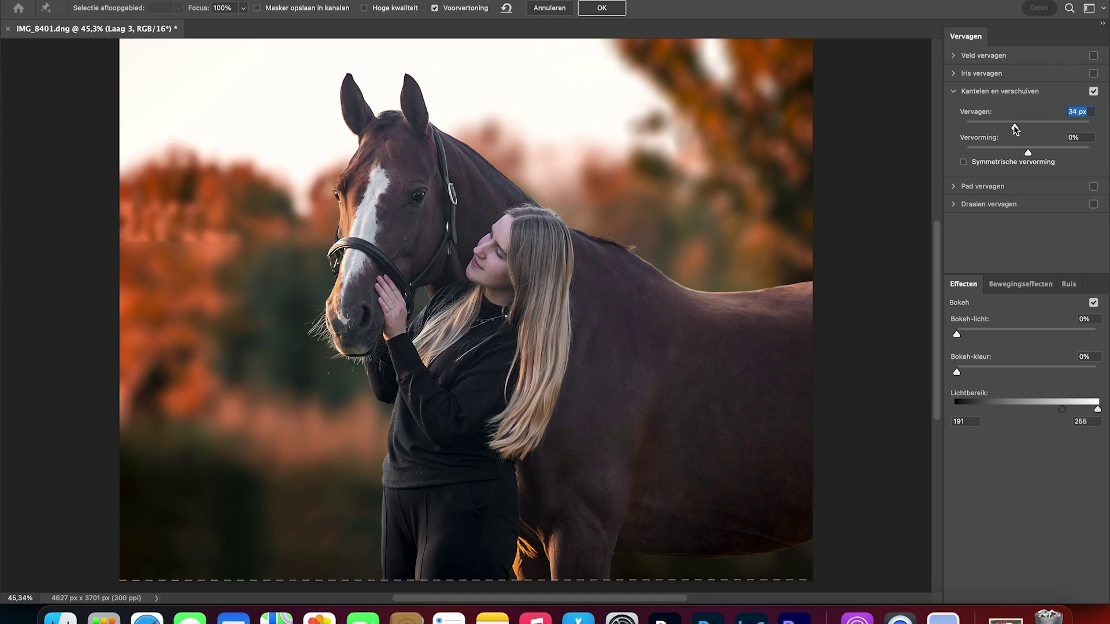
Step: Set the light bokeh to 18%, apply the blur and compare the image with and without it
drag(956, 334, 982, 334)
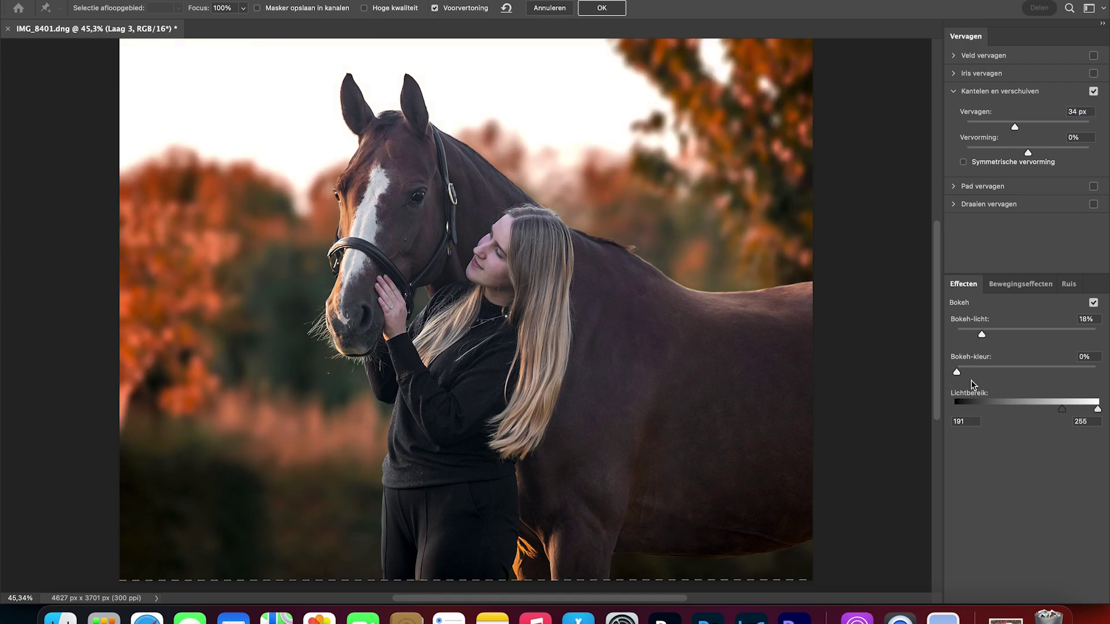
click(602, 10)
click(926, 526)
click(926, 527)
drag(1015, 213, 1027, 212)
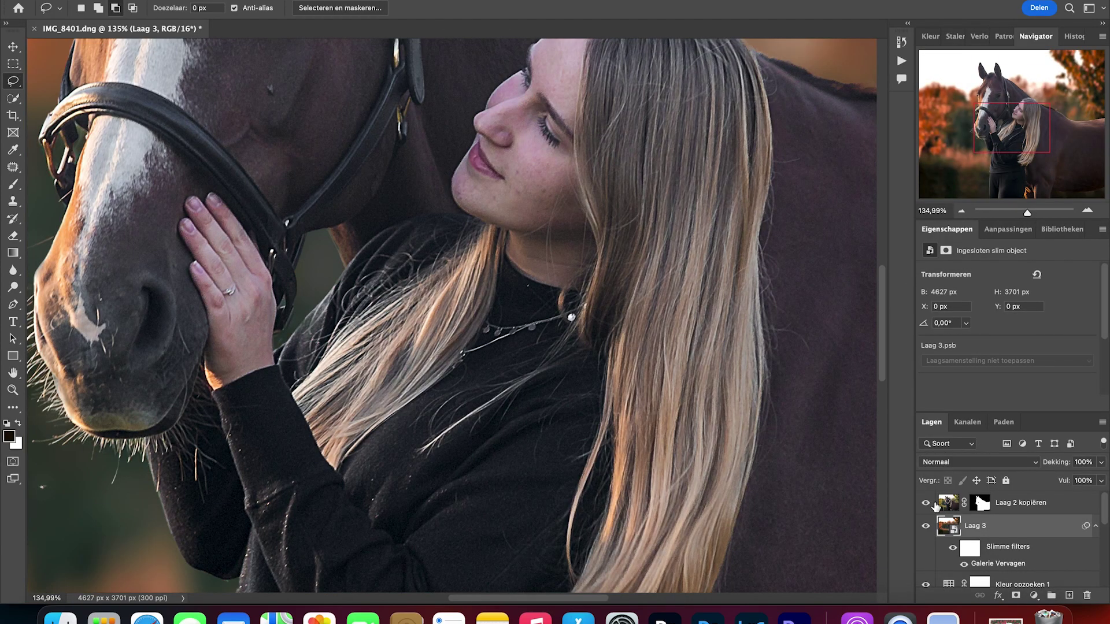
key(super+0)
click(1069, 596)
key(super+z)
Step: Place the zon1 sun overlay from Finder into the photo and scale it to 28.48% over the upper-left corner
click(60, 617)
click(288, 330)
double_click(764, 290)
double_click(485, 206)
drag(781, 210, 197, 315)
drag(197, 314, 12, 18)
drag(392, 268, 441, 315)
Step: Set the zon1 layer's blend mode to Bleken (Screen) and commit its placement
click(954, 462)
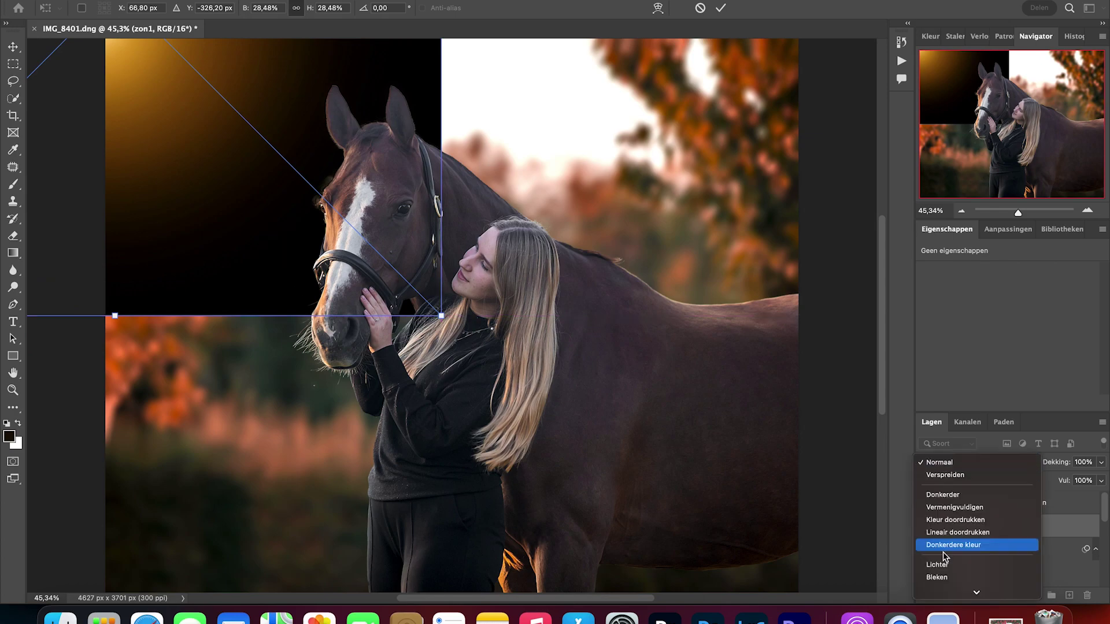
click(937, 577)
key(Return)
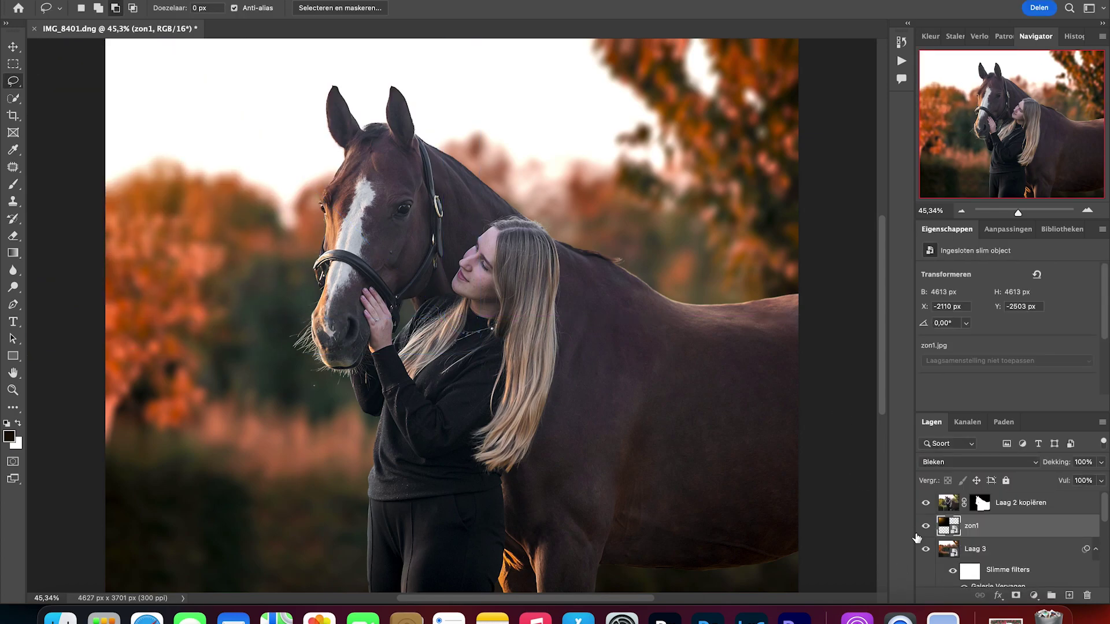
Step: Place the 1_Sunset Sky Overlays_2 (1) image from Finder into the photo
click(60, 618)
click(389, 82)
double_click(485, 133)
drag(485, 133, 202, 185)
Step: Scale the sunset sky overlay to 600.63%, position it across the sky and commit the placement
drag(407, 289, 114, 52)
drag(217, 118, 875, 371)
drag(342, 450, 324, 139)
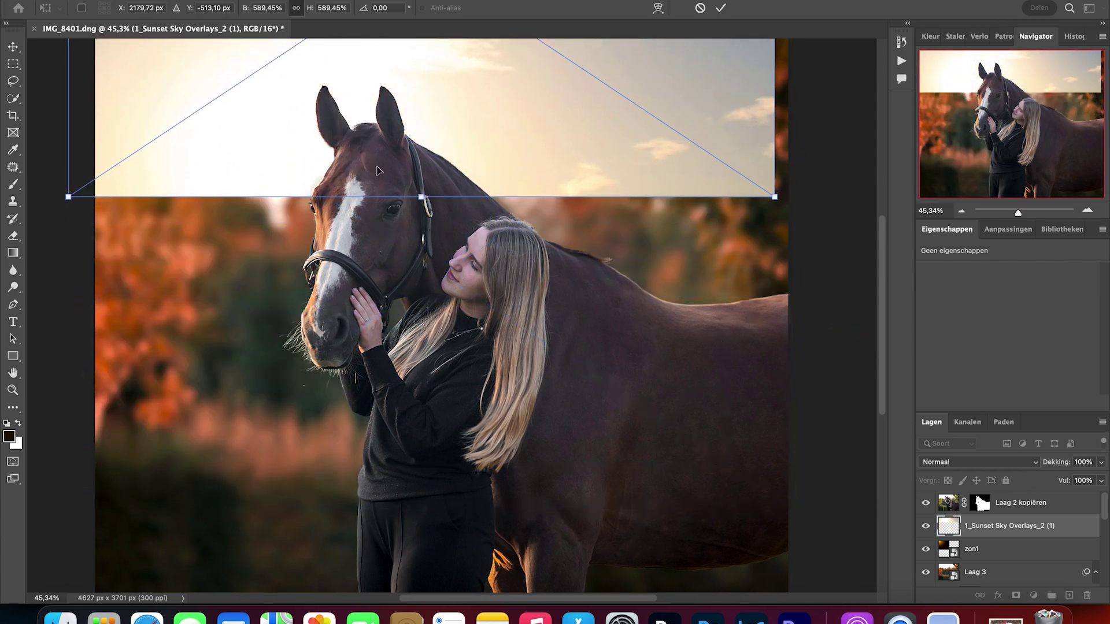
scroll(341, 153, up, 5)
drag(775, 138, 788, 138)
drag(538, 278, 498, 275)
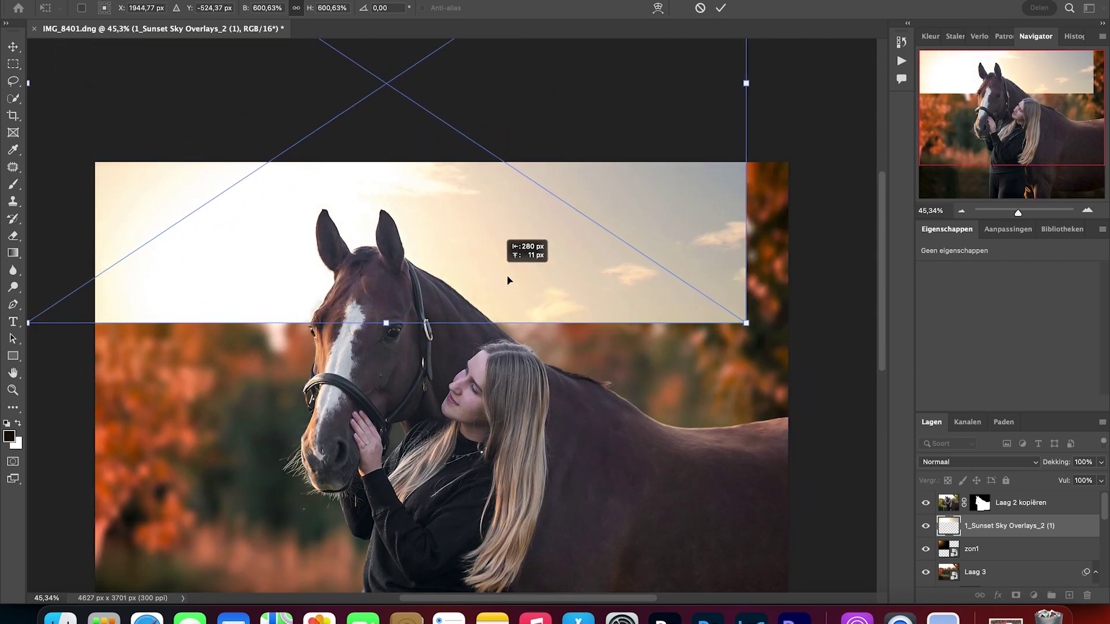
key(Return)
Step: Add a layer mask to the sunset sky overlay and choose a black-to-white gradient for the Gradient tool
click(1015, 596)
click(13, 254)
click(129, 8)
click(32, 32)
click(70, 52)
click(186, 200)
click(128, 8)
click(92, 52)
Step: Try radial gradients on the sky overlay's mask with the layer at 67% opacity, and undo these changes
drag(174, 325, 380, 343)
drag(578, 425, 593, 140)
click(925, 526)
click(925, 526)
drag(1068, 463, 1050, 466)
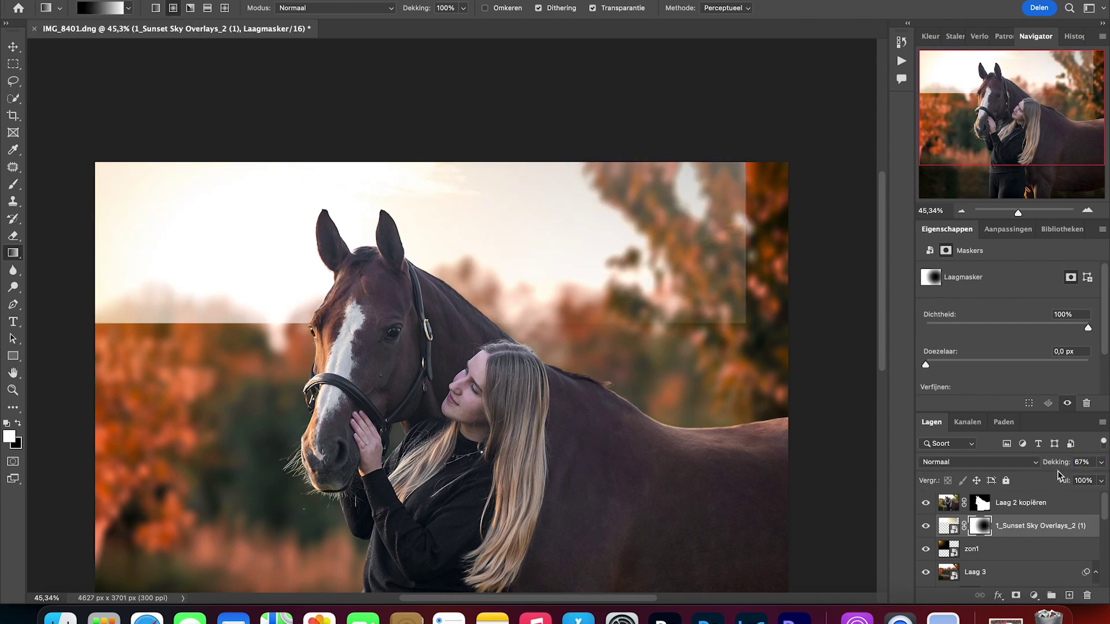
scroll(888, 364, down, 6)
key(super+z)
key(super+z)
key(super+z)
Step: Fade out the lower part of the sky overlay with a vertical linear gradient on its mask and compare the result
click(156, 8)
scroll(280, 72, up, 5)
drag(682, 294, 682, 113)
key(super+z)
drag(684, 327, 685, 115)
click(924, 529)
click(925, 528)
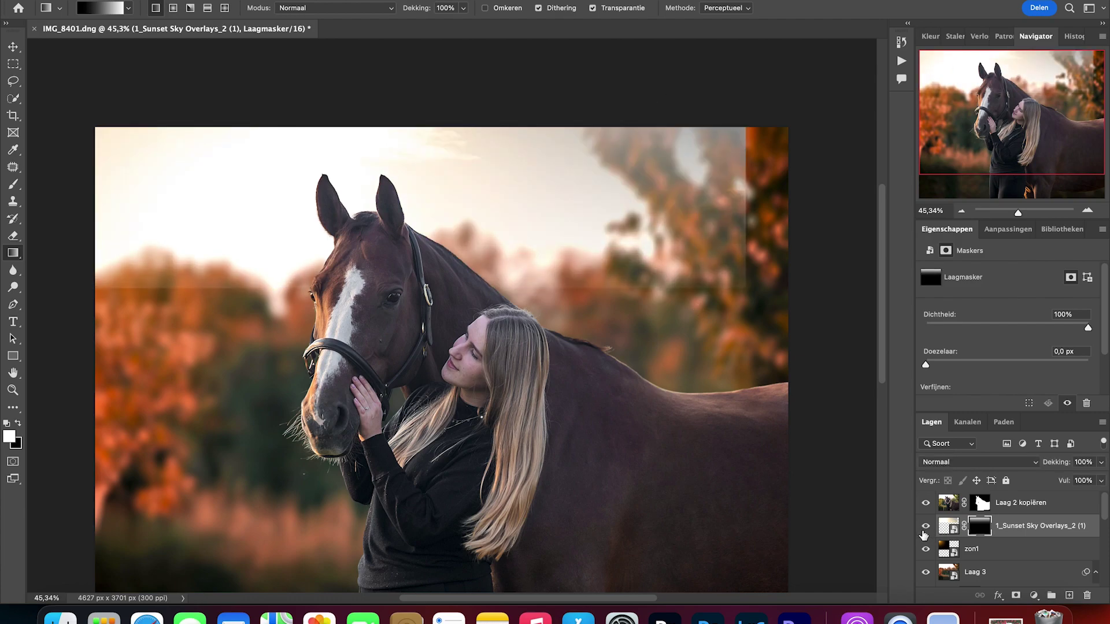
Step: Paint black on the sky overlay's mask over the right-hand tree and the tree line left of the horse
click(15, 185)
click(18, 423)
mouse_move(584, 292)
mouse_down()
mouse_move(739, 123)
mouse_move(650, 145)
mouse_move(584, 289)
mouse_move(619, 293)
mouse_move(753, 135)
mouse_up()
drag(240, 304, 322, 289)
click(924, 529)
click(923, 529)
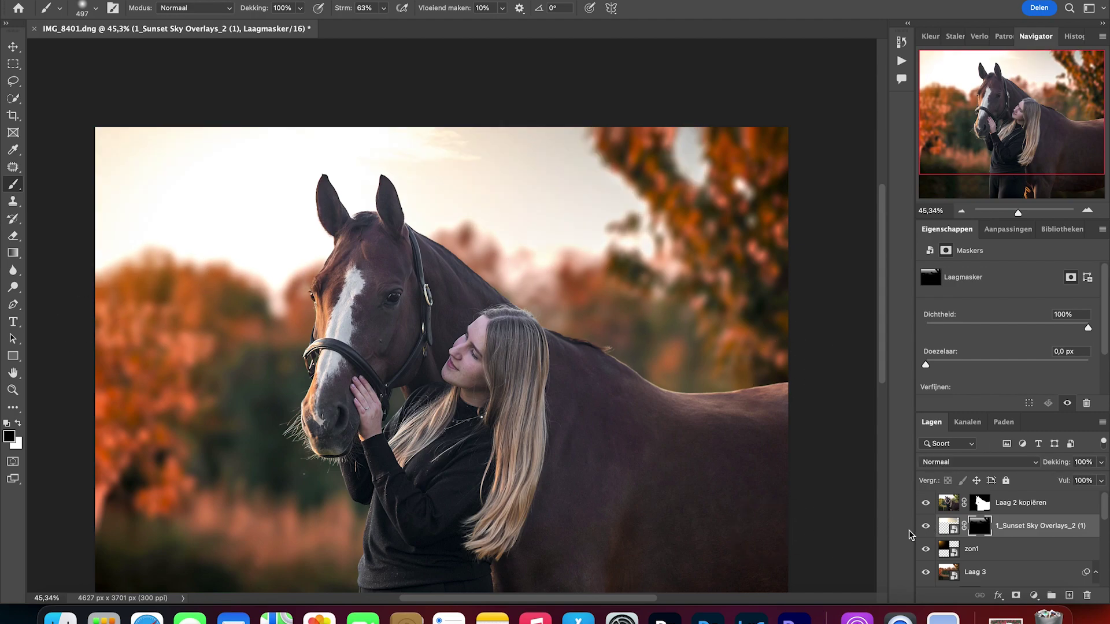
Step: Set the sunset sky overlay to 83% opacity, apply a 26,1 px Gaussian blur to it, and compare with the overlay hidden
drag(1067, 465, 1059, 465)
click(618, 227)
click(629, 161)
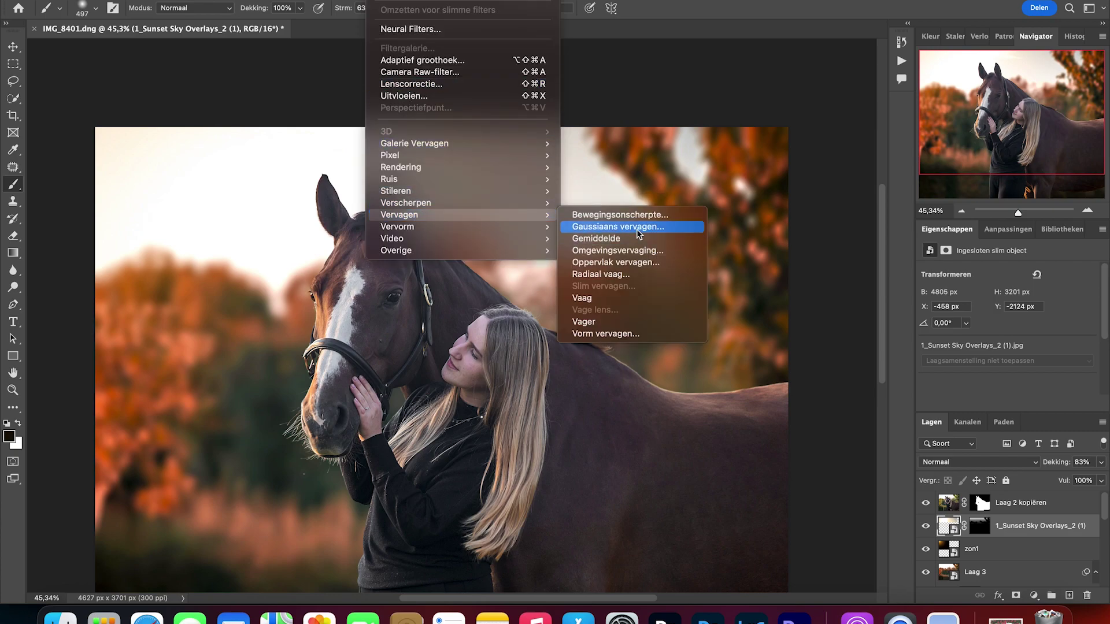
click(637, 227)
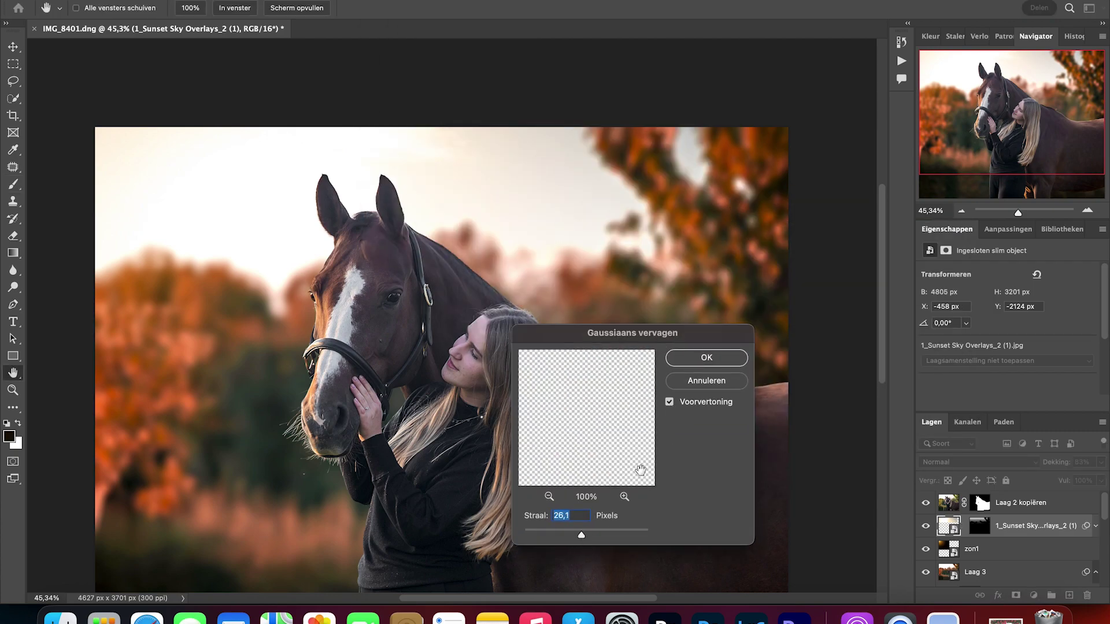
click(706, 358)
scroll(451, 315, down, 5)
click(925, 526)
click(926, 526)
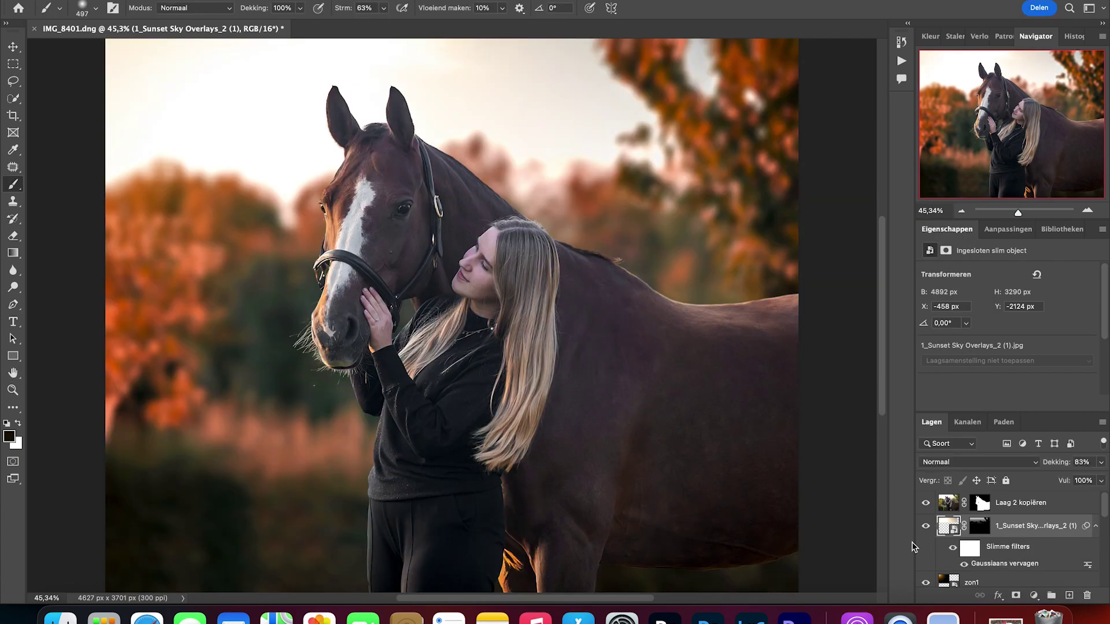
Step: Clip a Hue/Saturation adjustment to the sunset sky overlay with Hue -6 and Lightness -7, and compare the effect
click(1027, 211)
drag(1020, 133, 1051, 88)
key(super+0)
click(997, 230)
click(926, 280)
click(1009, 404)
drag(1011, 324, 1005, 324)
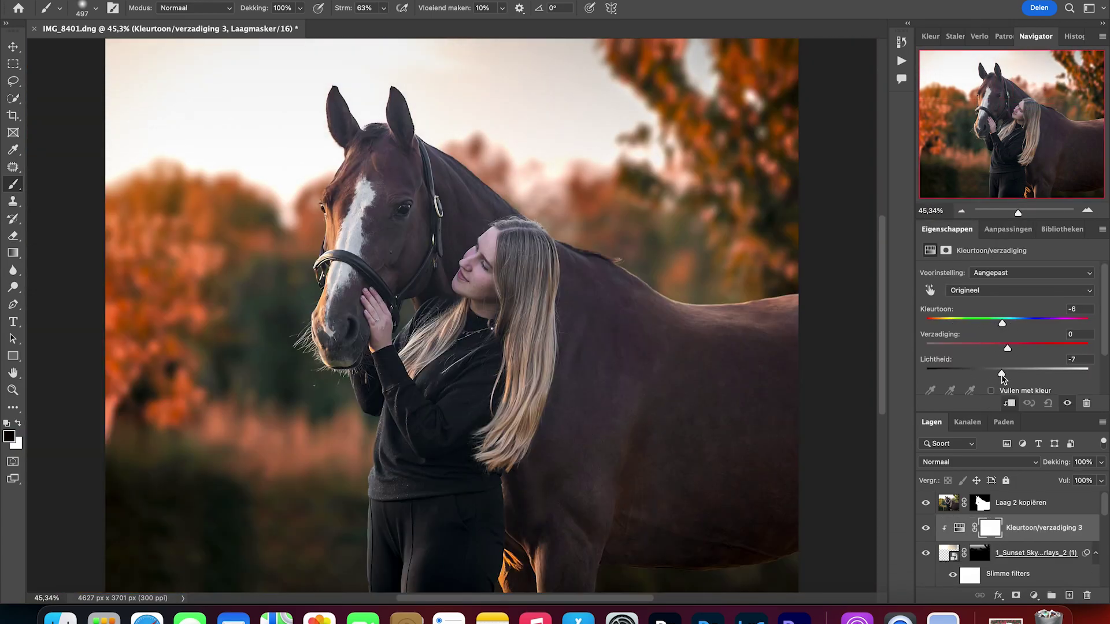
click(924, 528)
click(926, 553)
click(925, 553)
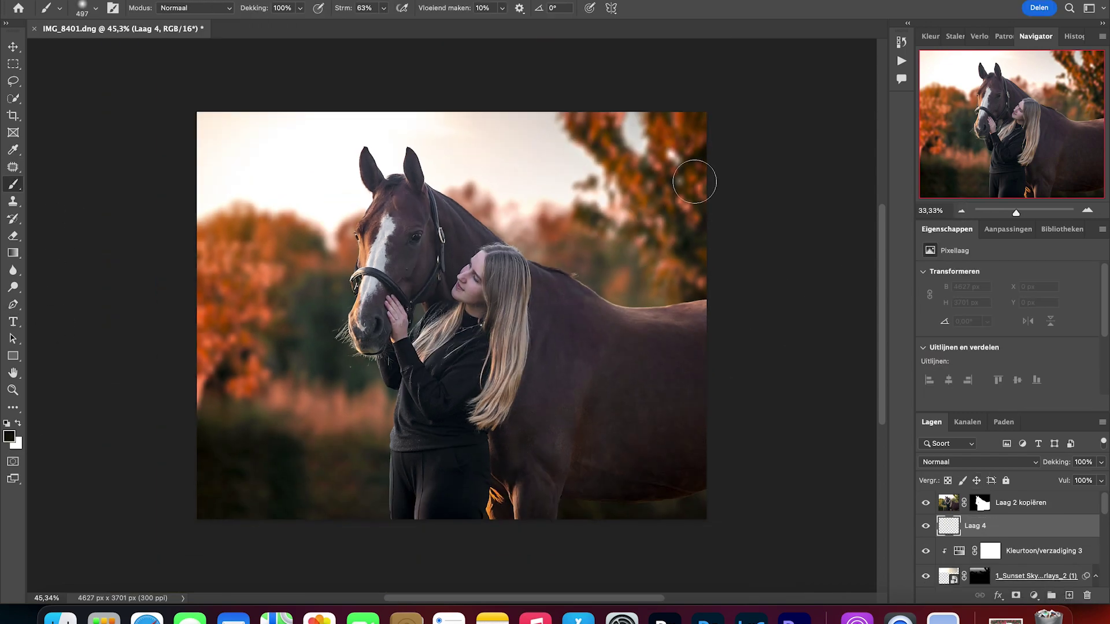
Step: Darken the image edges behind the subject with a large, soft black brush on the new layer and lower its opacity
mouse_move(710, 173)
mouse_down()
mouse_move(730, 171)
mouse_move(275, 565)
mouse_move(105, 160)
mouse_up()
mouse_move(745, 174)
mouse_down()
mouse_move(763, 440)
mouse_move(267, 336)
mouse_up()
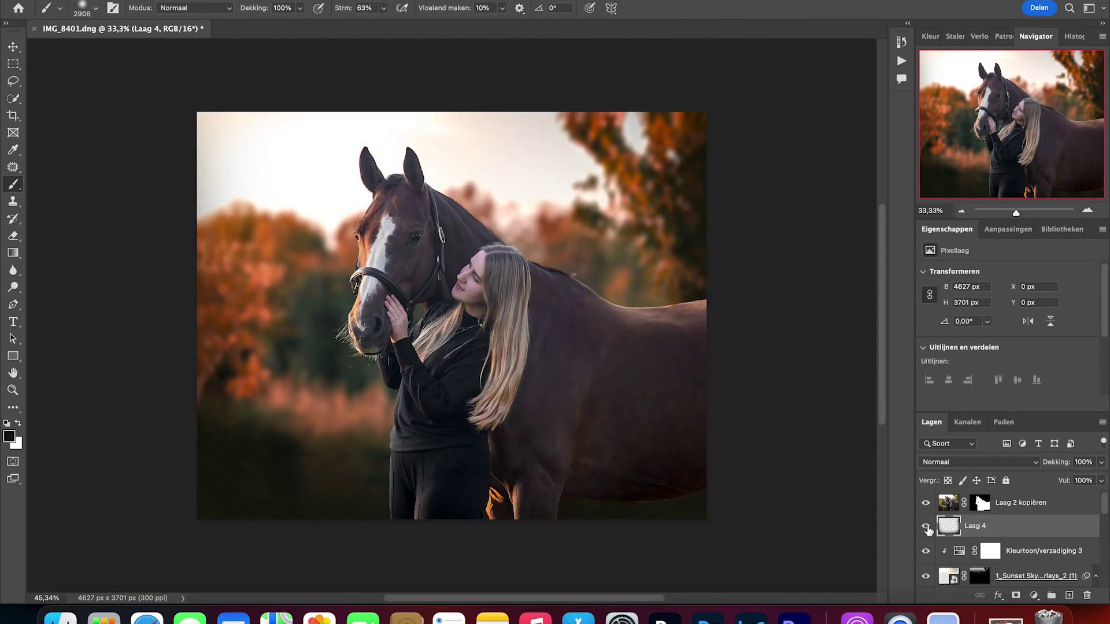
drag(1067, 465, 1056, 466)
Step: Add another black edge-darkening layer behind the subject at 31% opacity and compare it on and off
click(1069, 595)
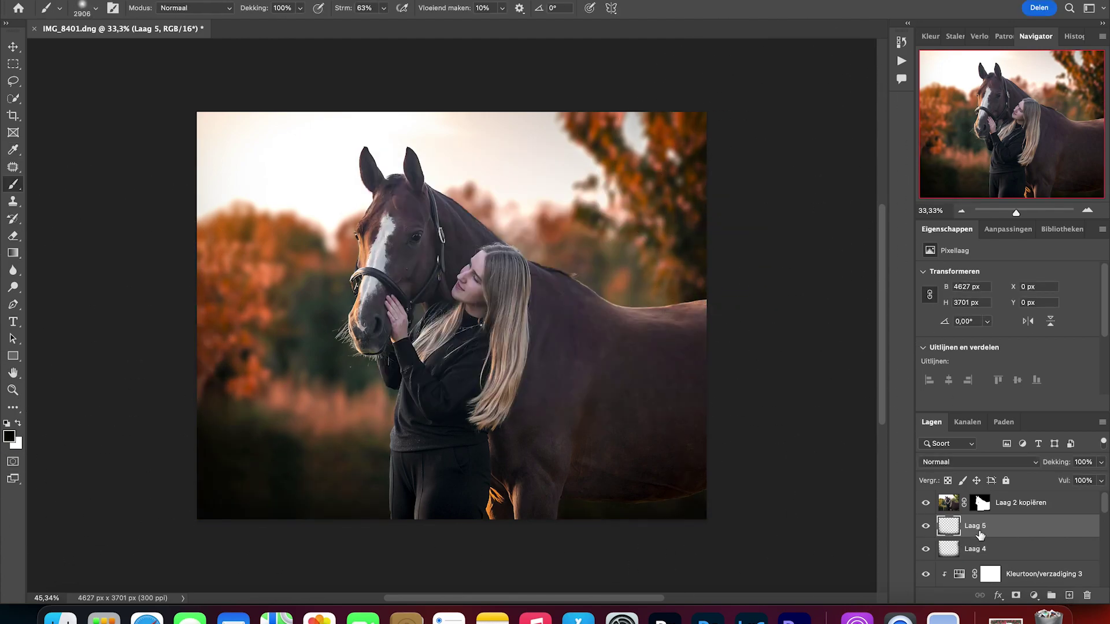
drag(1065, 464, 1054, 466)
click(926, 526)
click(926, 526)
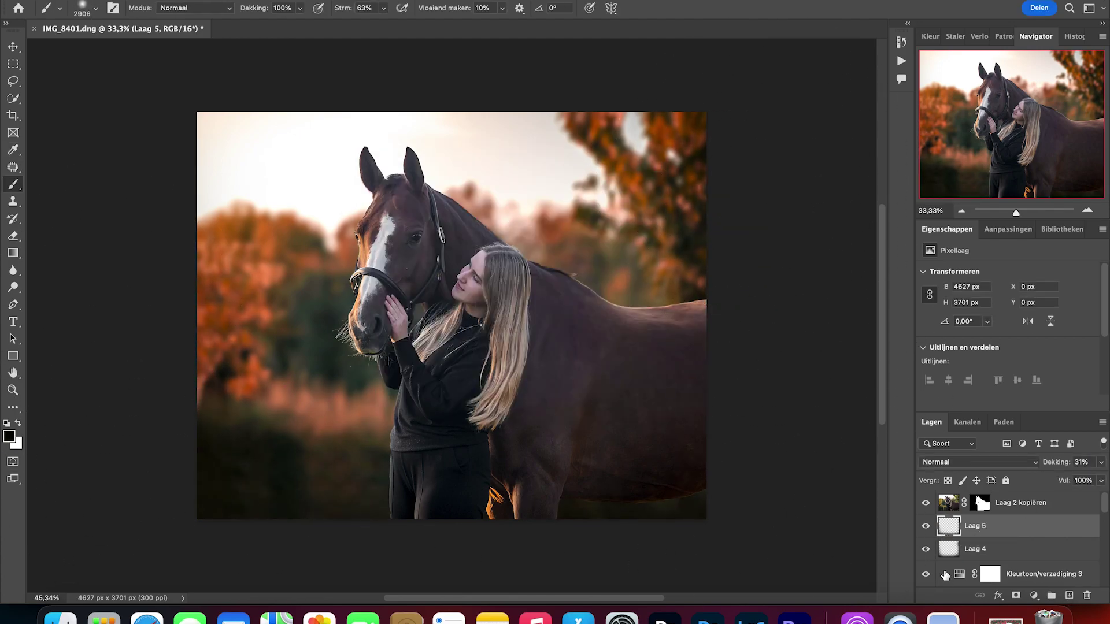
Step: Paint a black vignette along the photo's sides on a new layer above the subject copy and set it to 36% opacity
click(1022, 504)
click(1070, 595)
click(9, 436)
click(247, 428)
click(686, 193)
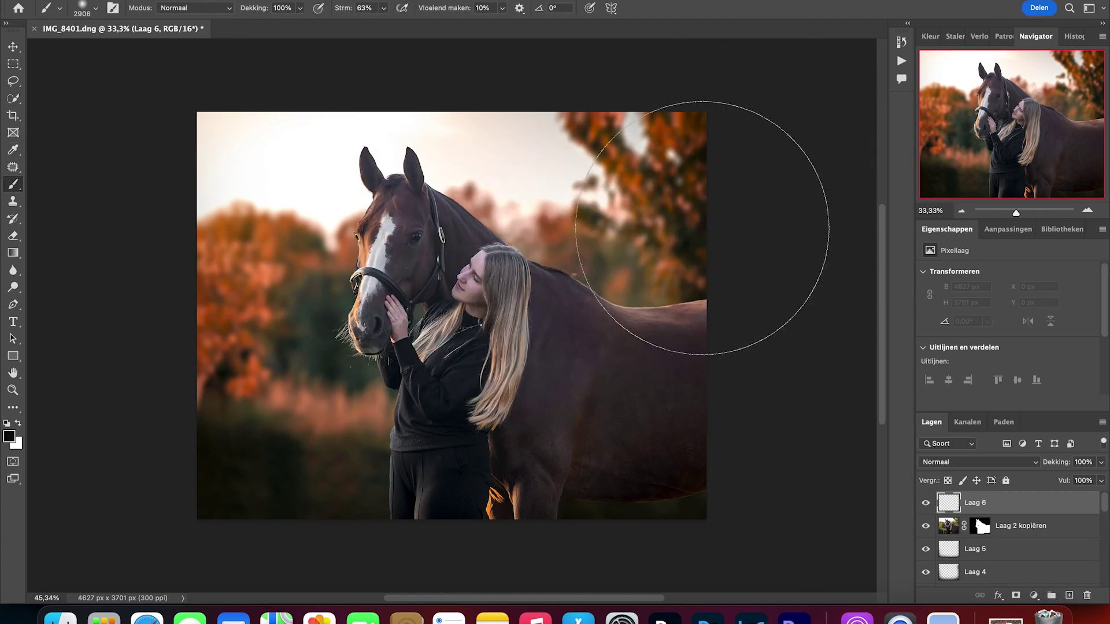
key(super+minus)
mouse_move(712, 329)
mouse_down()
mouse_move(254, 280)
mouse_move(216, 321)
mouse_up()
drag(1065, 463, 1026, 465)
click(926, 503)
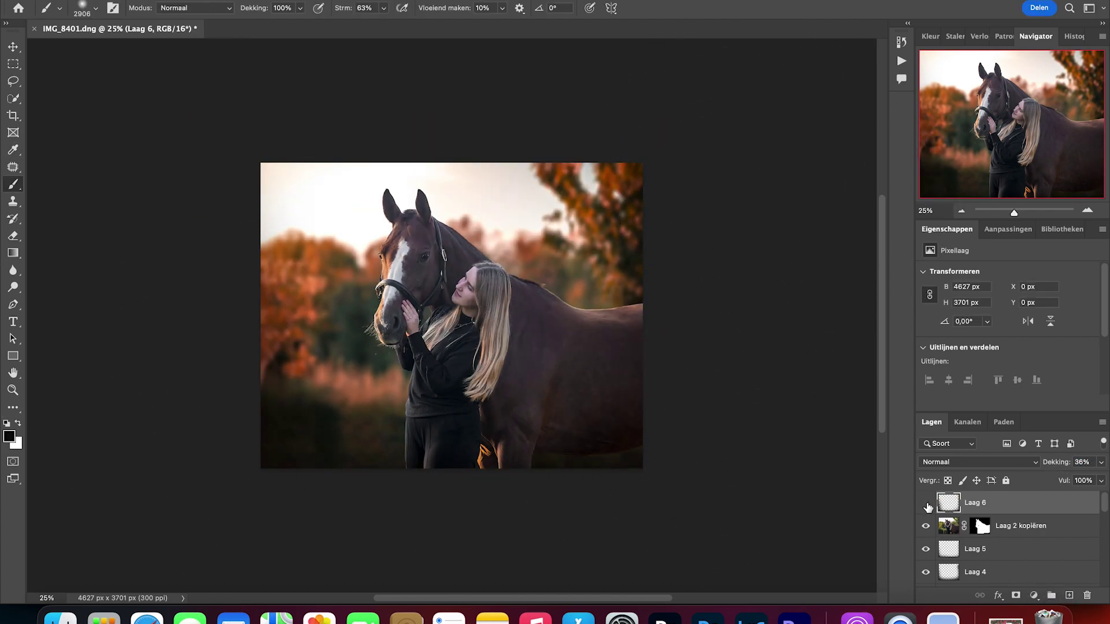
click(926, 503)
Step: Add a matte Curves adjustment with a point at input 63, output 21, limit it to the image edges by mask, and reduce its opacity
key(super+0)
click(1011, 233)
click(962, 265)
scroll(979, 280, down, 5)
drag(985, 288, 987, 302)
drag(952, 322, 953, 297)
key(super+i)
key(super+minus)
key(x)
mouse_move(766, 154)
mouse_down()
mouse_move(693, 601)
mouse_move(781, 168)
mouse_move(188, 568)
mouse_up()
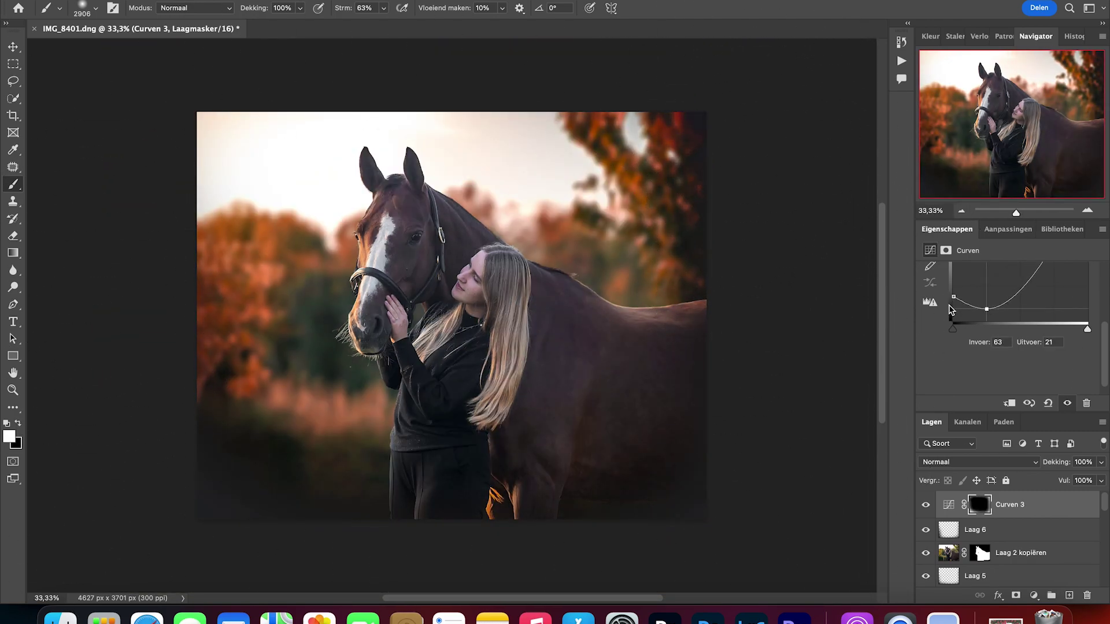
drag(1063, 465, 1009, 467)
key(super+0)
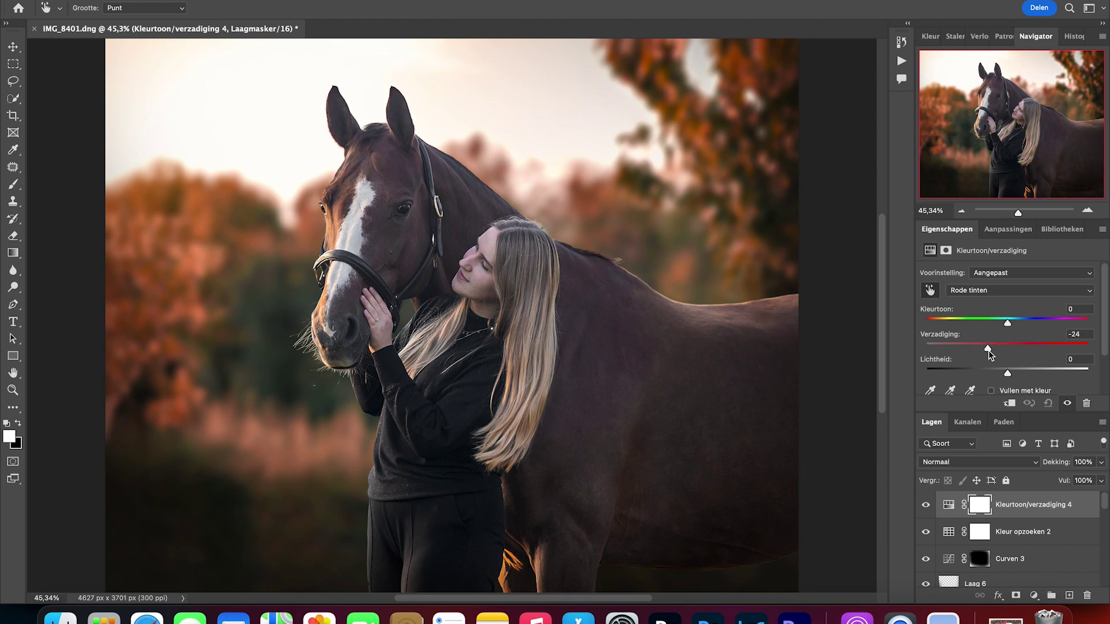
Step: Soften the saturation reduction of the reds in the Hue/Saturation adjustment and run the Auto Levels action
drag(990, 354, 1003, 353)
click(1006, 322)
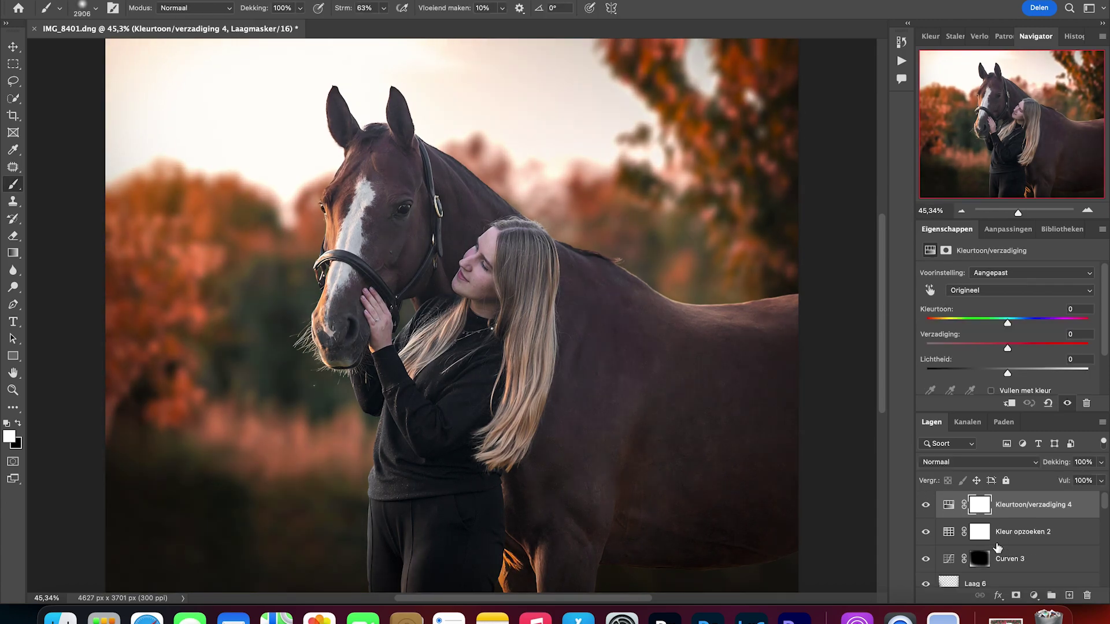
click(1007, 229)
click(901, 61)
click(804, 259)
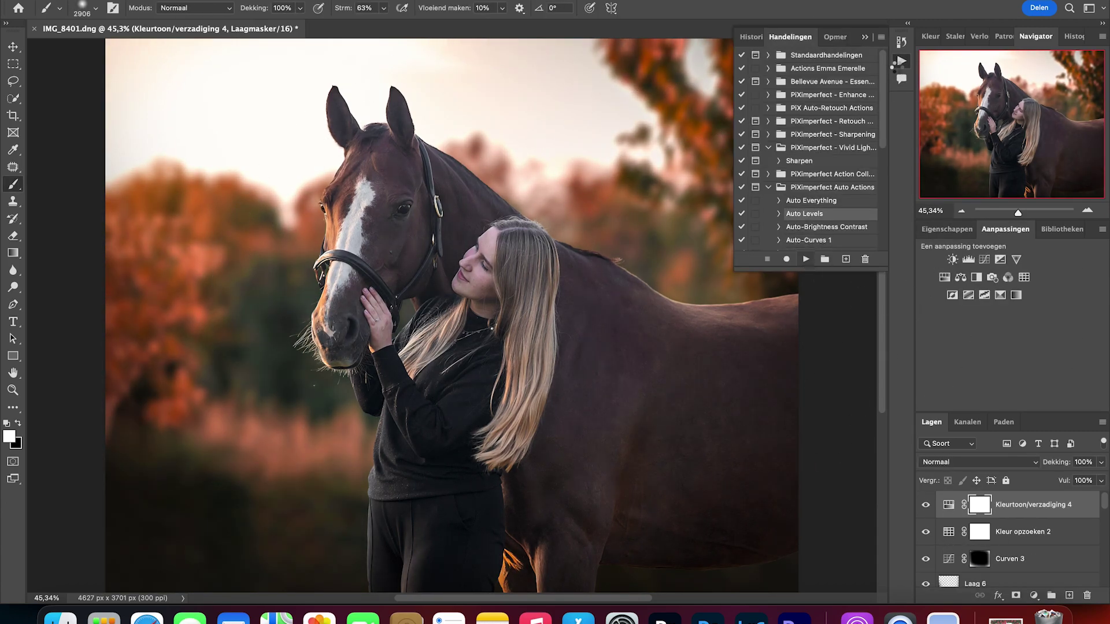
click(900, 61)
Step: Try a contrast-increasing Curves adjustment above Auto-Levels and delete it
click(984, 259)
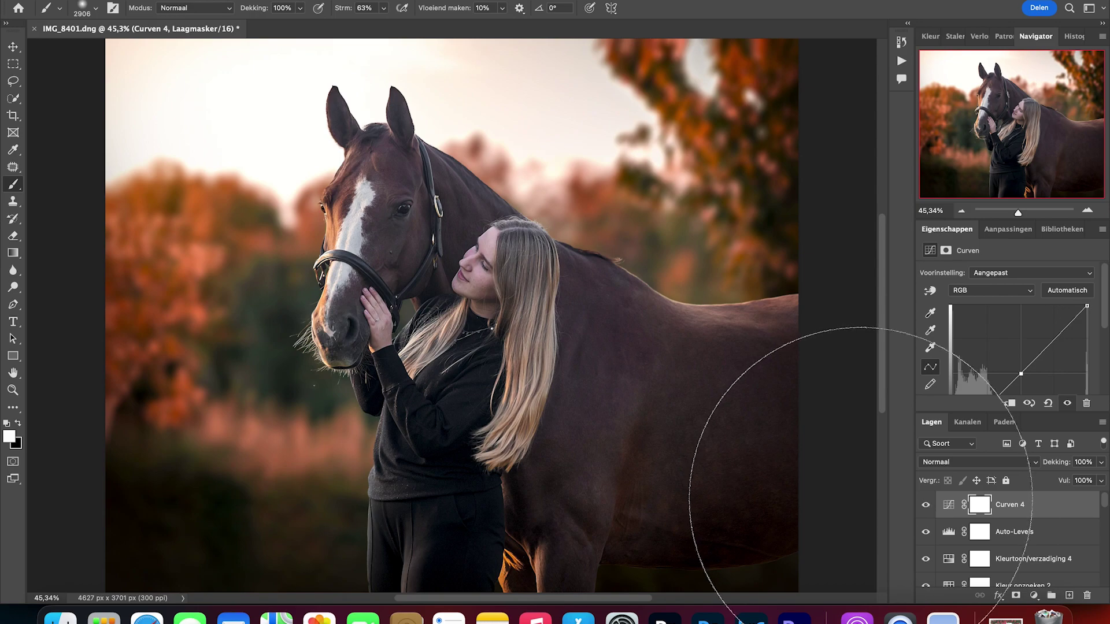
drag(1021, 413, 1021, 450)
drag(993, 402, 990, 409)
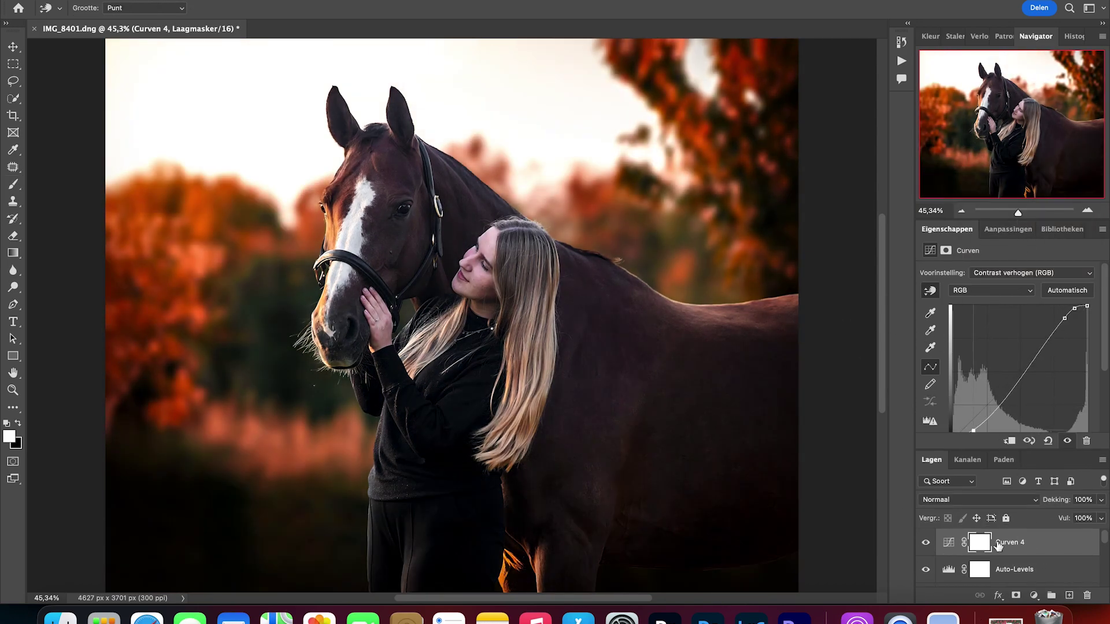
key(Delete)
Step: Try the Auto-Brightness Contrast action and delete the adjustment layer it adds
click(901, 60)
click(841, 228)
click(806, 259)
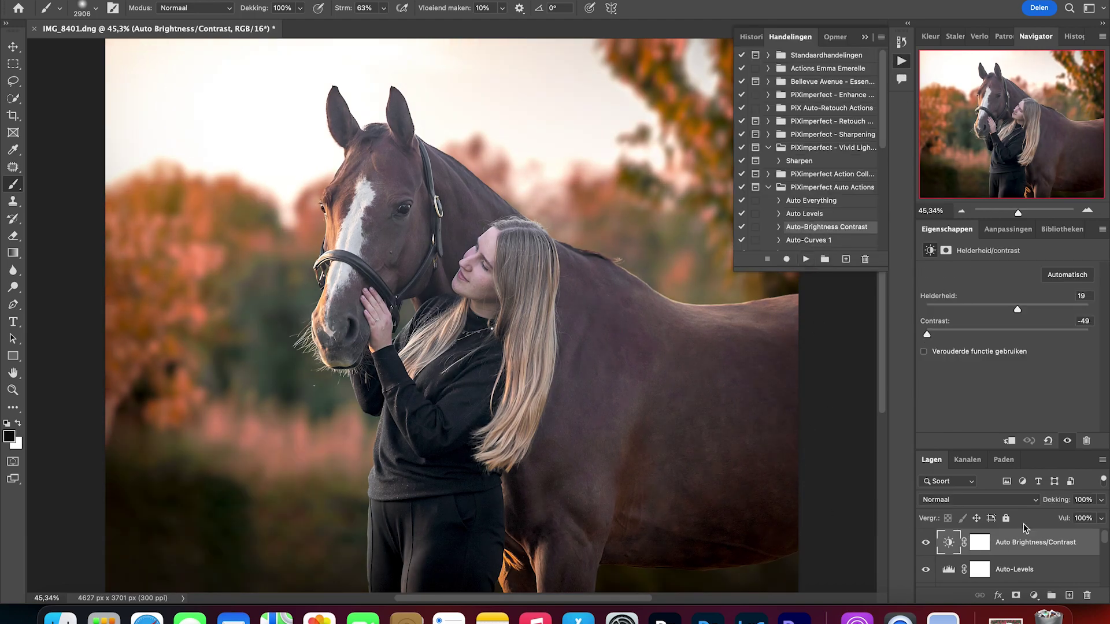
key(Delete)
Step: Open the merged image in the Camera Raw filter and raise its local contrast slightly
click(769, 174)
drag(883, 144, 873, 249)
click(779, 244)
drag(884, 188, 877, 256)
click(805, 86)
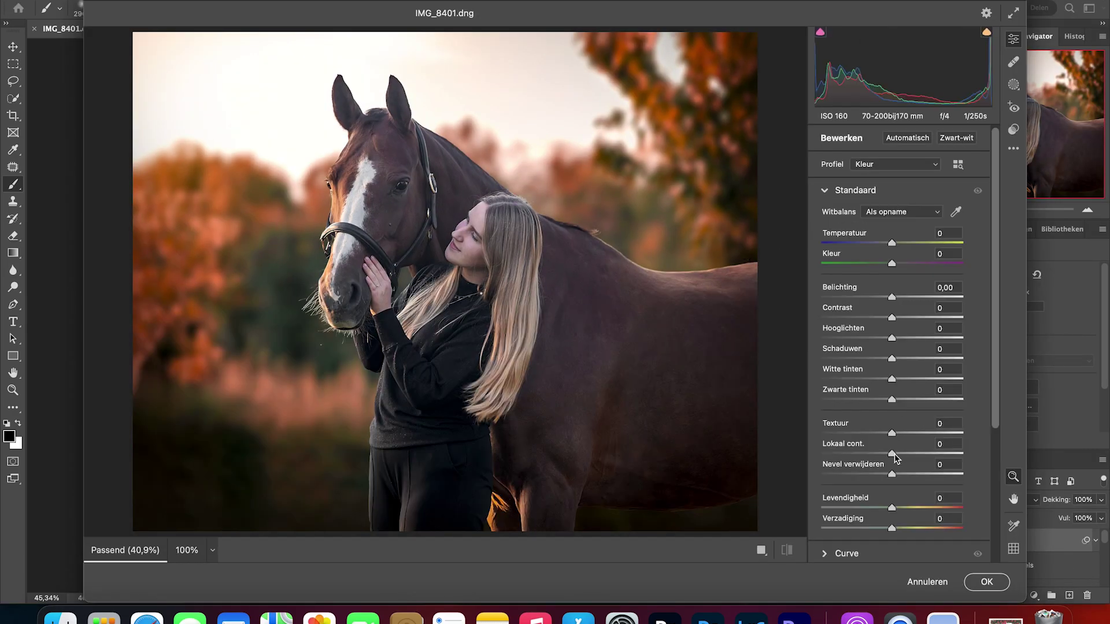
drag(894, 454, 907, 455)
Step: Create a subject mask in Camera Raw with Contrast +7, Highlights -18 and Temperature +2, and check it at 100%
click(1013, 84)
click(857, 175)
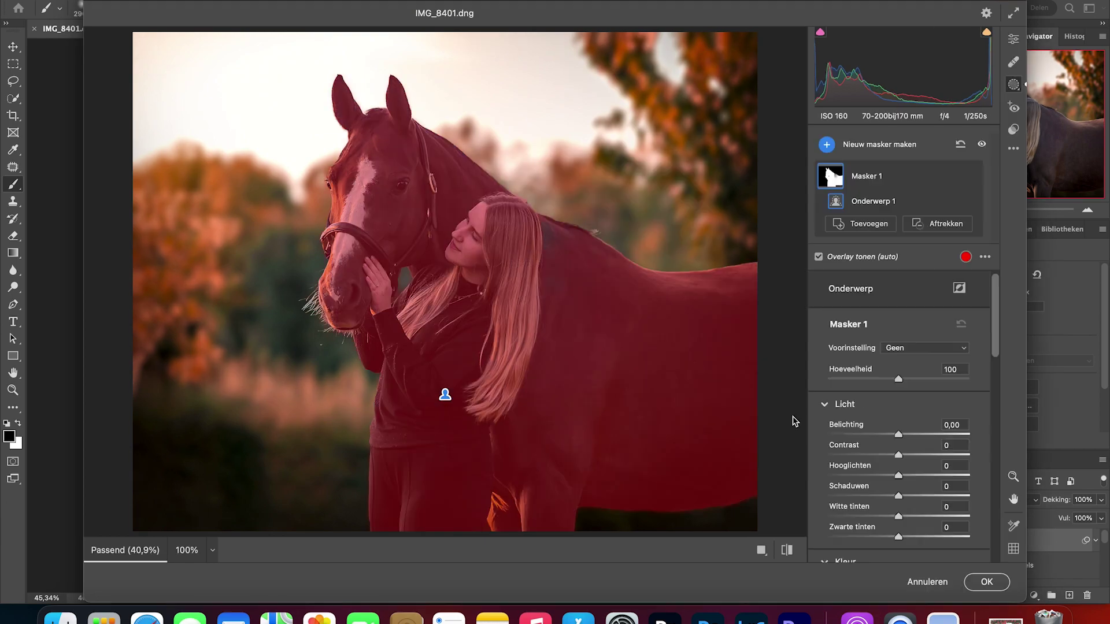
drag(899, 455, 903, 455)
drag(898, 475, 939, 474)
scroll(901, 417, down, 5)
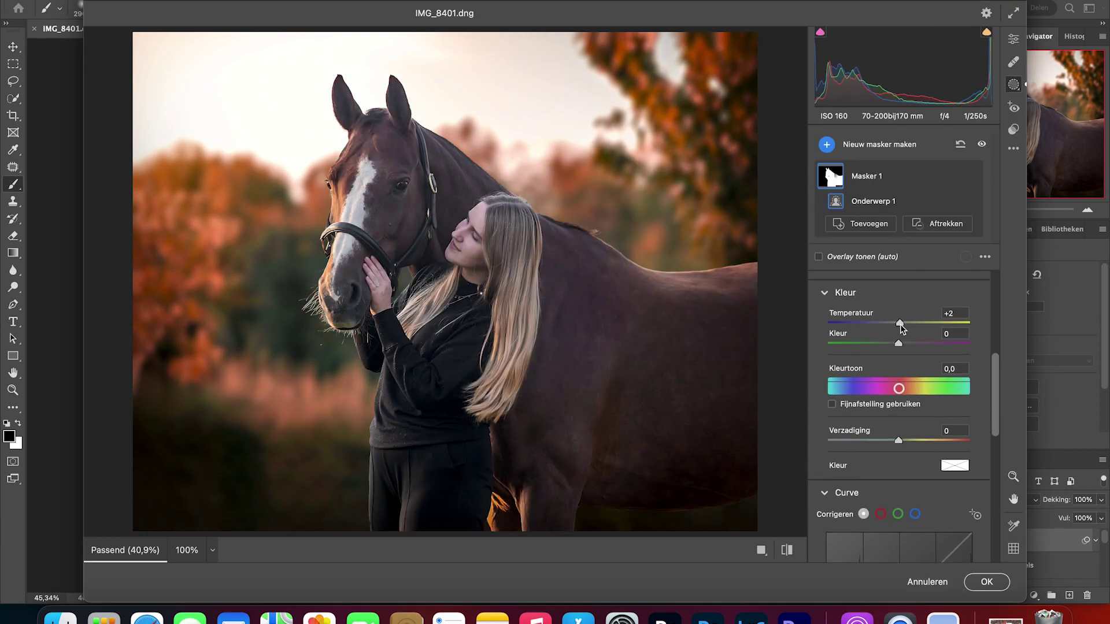
scroll(954, 450, down, 5)
click(186, 550)
click(124, 550)
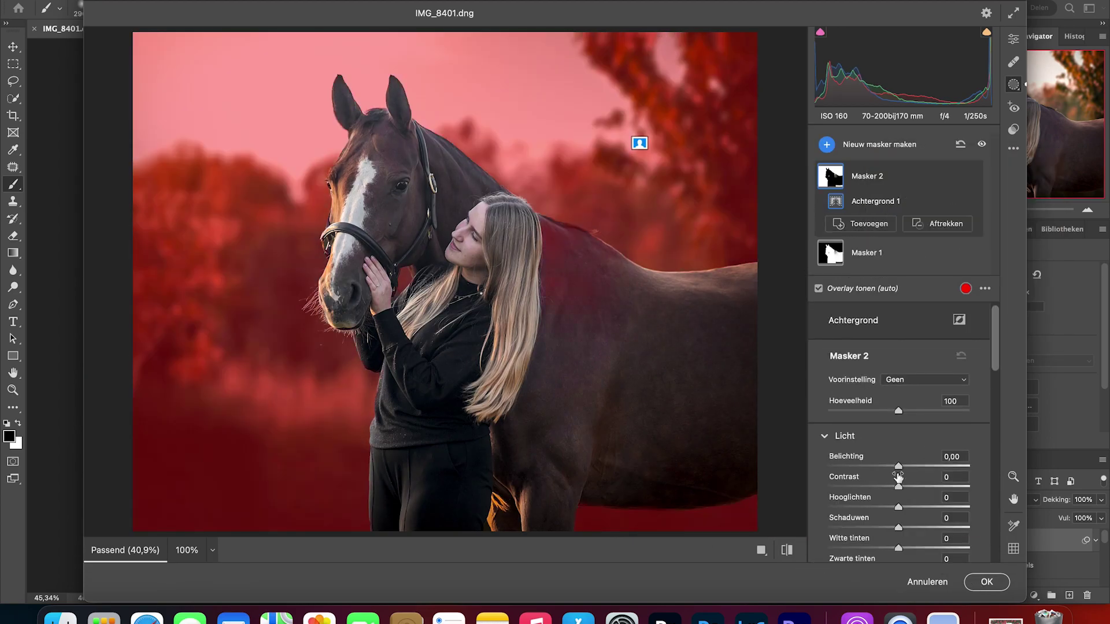
Step: Add a background mask in Camera Raw and set its exposure to +0,25
drag(898, 466, 903, 467)
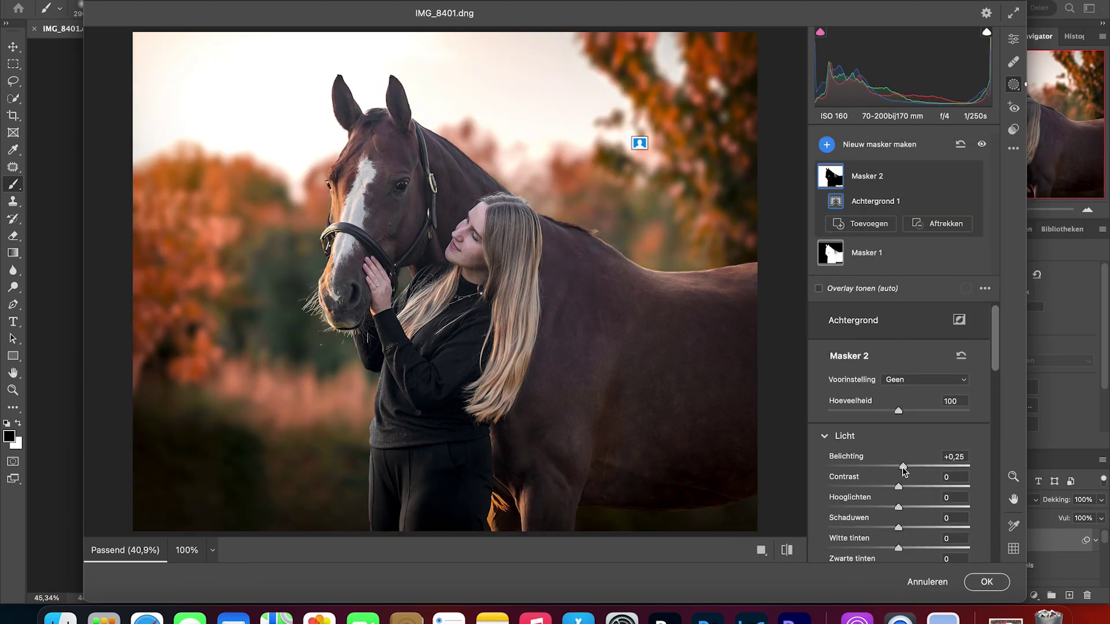
scroll(896, 359, down, 4)
drag(899, 354, 894, 355)
drag(994, 434, 993, 516)
Step: Set the subject mask's Texture to +4
click(867, 253)
drag(994, 357, 990, 509)
scroll(991, 510, down, 3)
drag(899, 420, 903, 426)
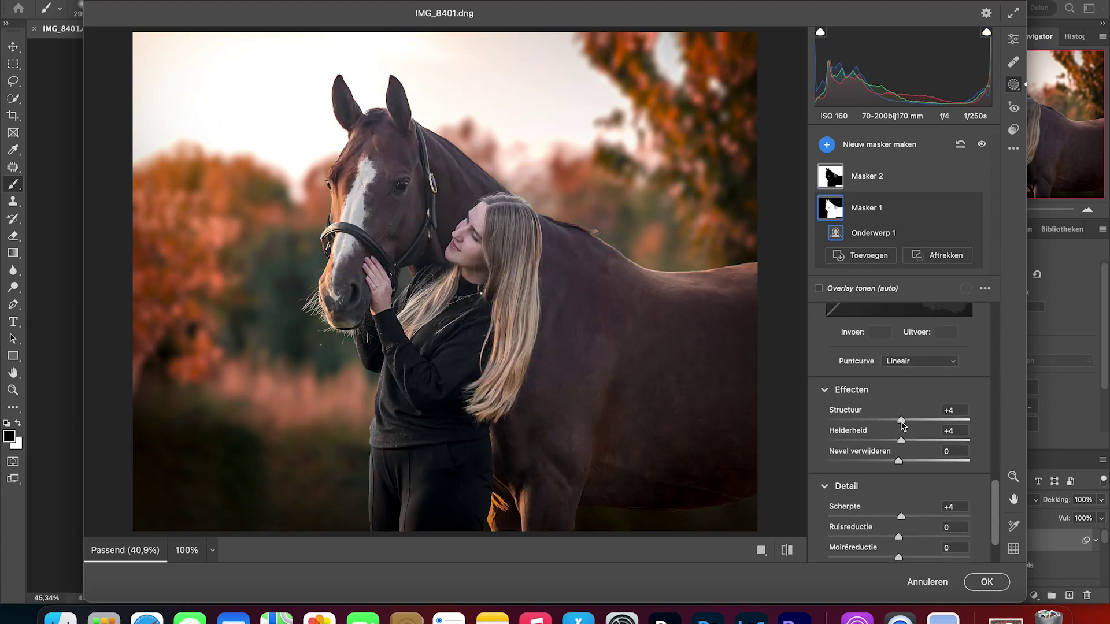
Step: Check the horse and woman at 100% and in full view, and apply the Camera Raw filter
click(187, 551)
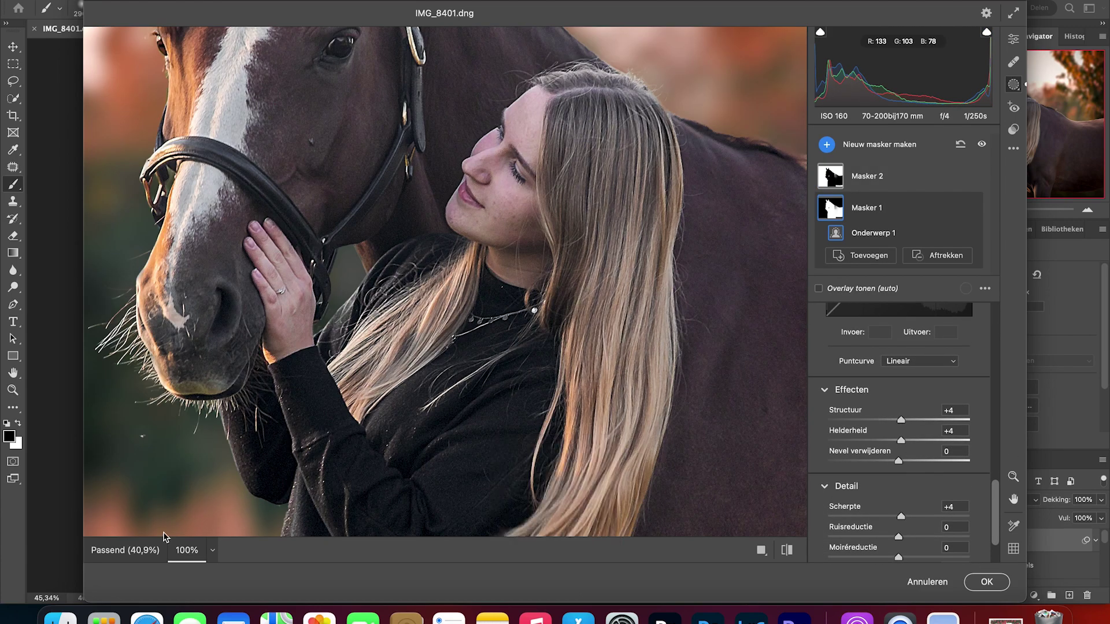
click(131, 556)
drag(994, 528, 992, 347)
key(super+alt+0)
click(125, 549)
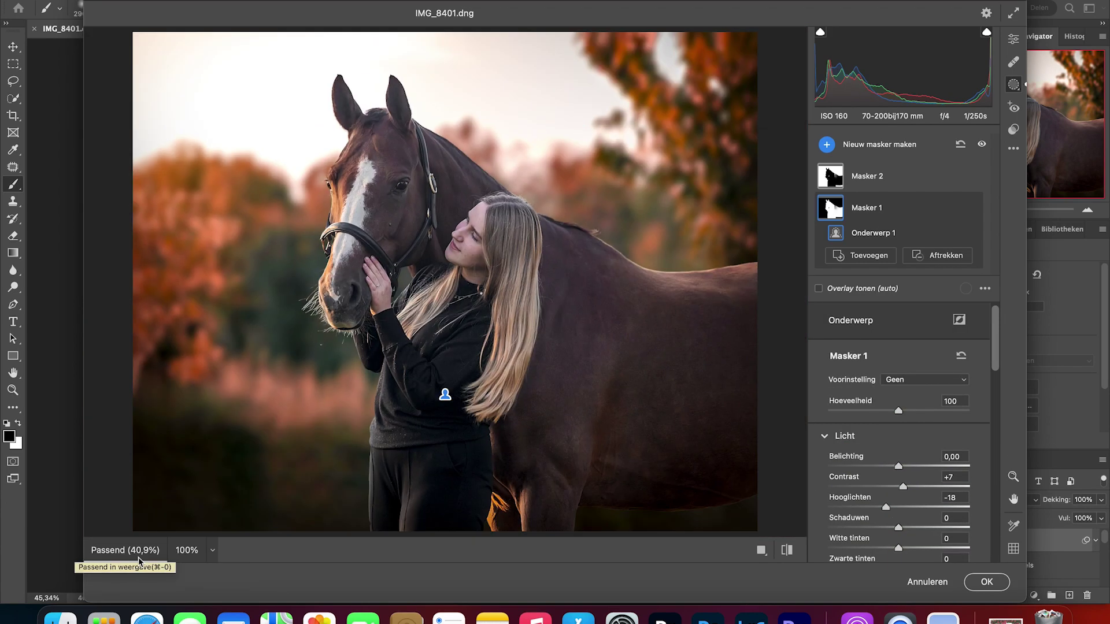
click(979, 587)
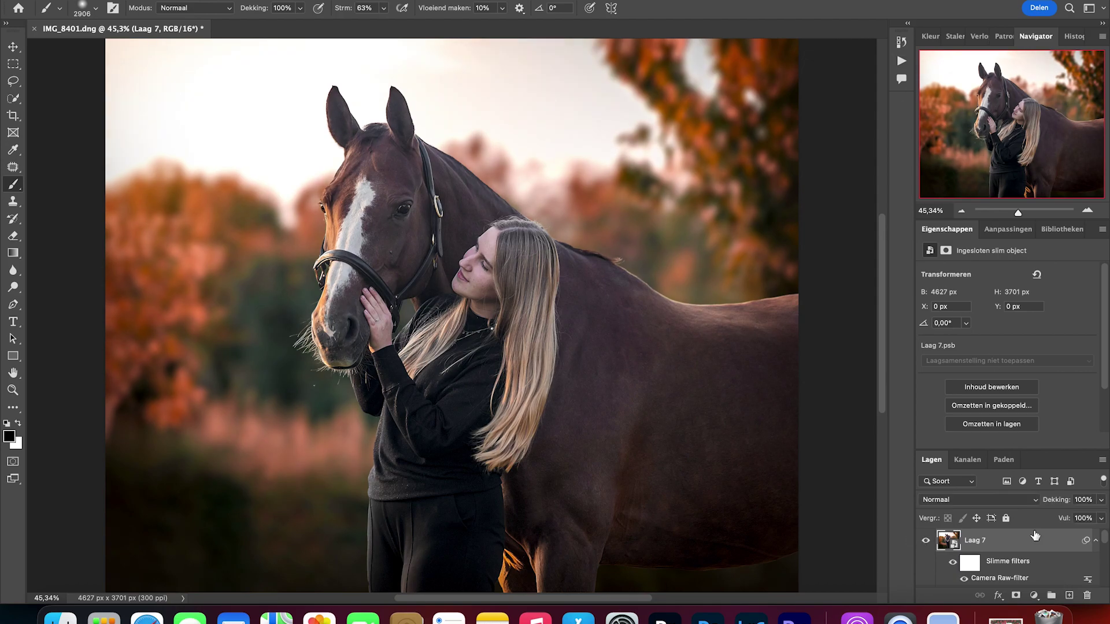
Step: Run the Clarity action, reveal its effect over the horse's head and the woman's hair, and lower the layer to 13% opacity
click(1026, 213)
drag(1005, 132, 979, 122)
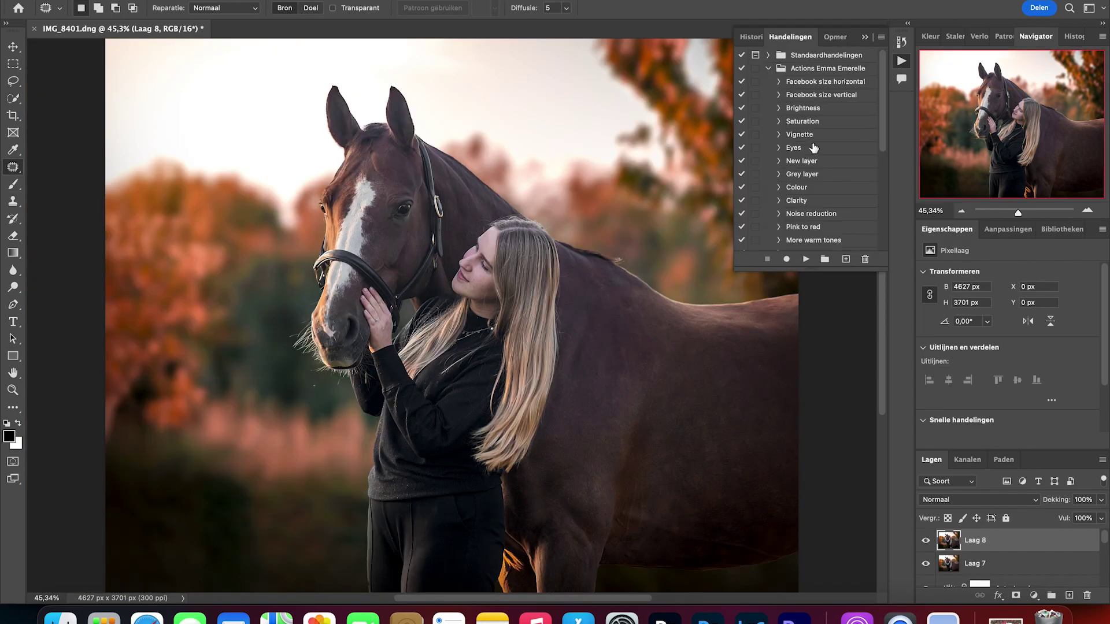
click(796, 201)
click(806, 258)
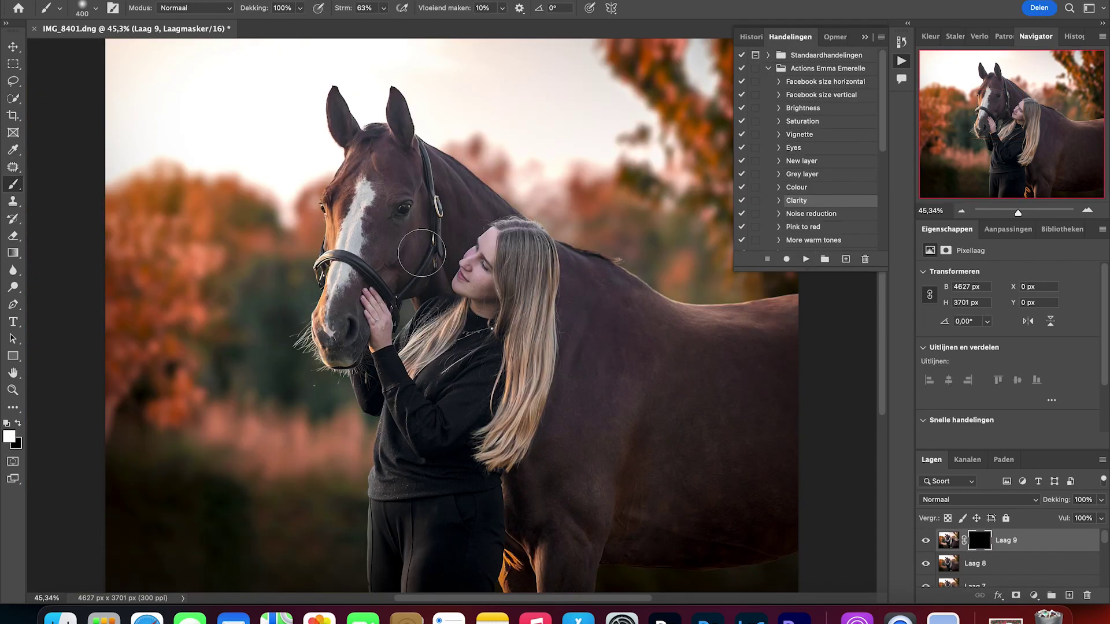
drag(529, 365, 567, 262)
drag(1057, 499, 1019, 511)
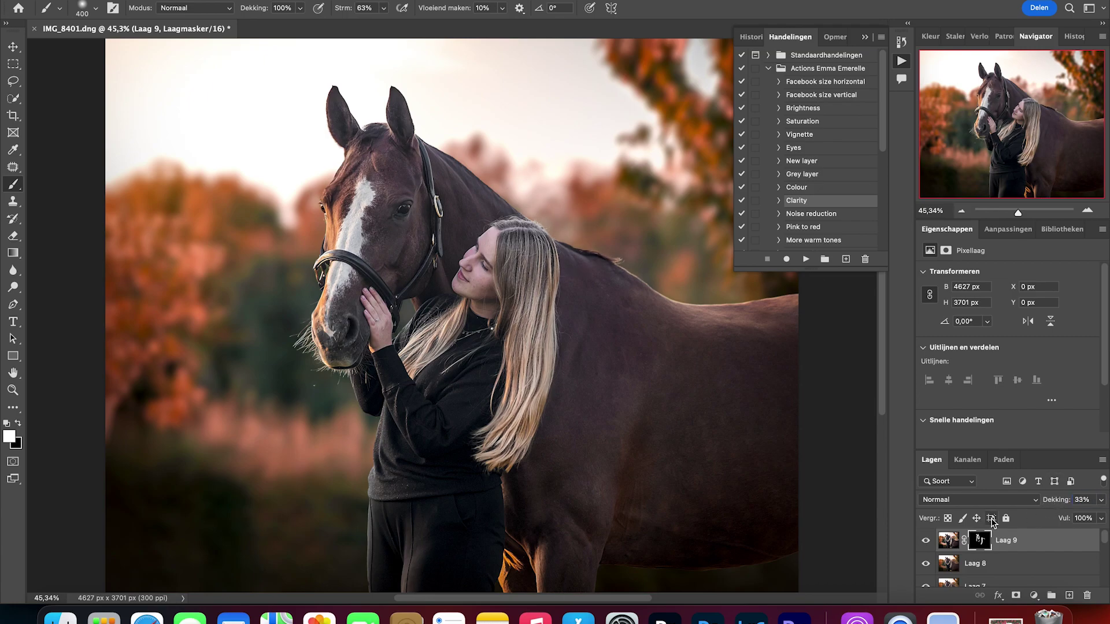
click(1026, 212)
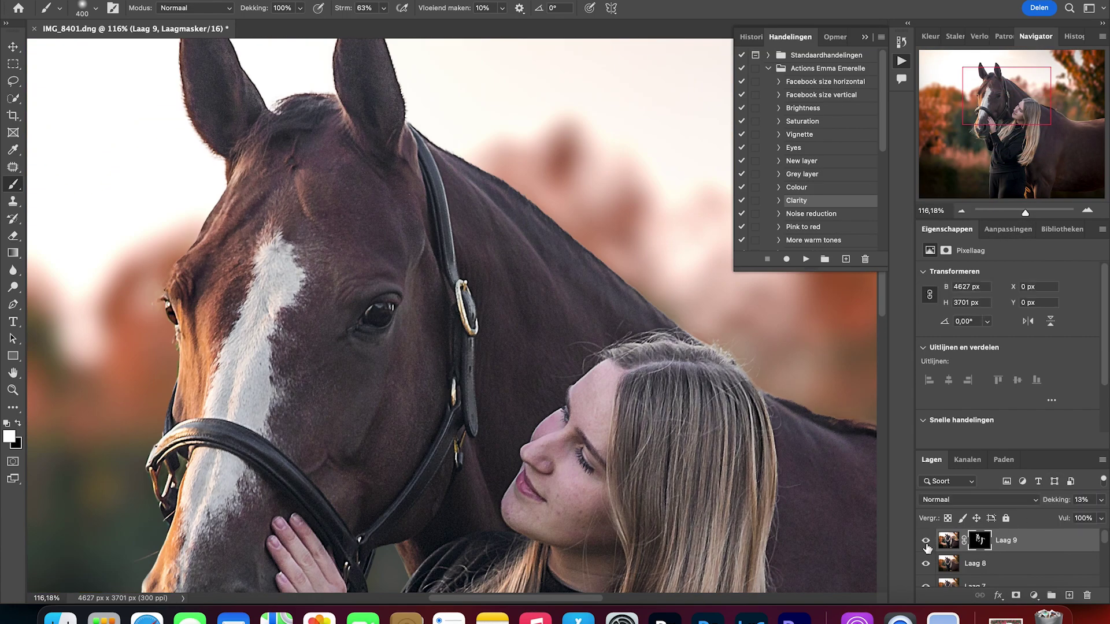
Step: Run the Noise reduction action and paint its mask white over the horse's head, neck and body with a large brush
click(811, 214)
click(806, 259)
click(621, 222)
click(901, 61)
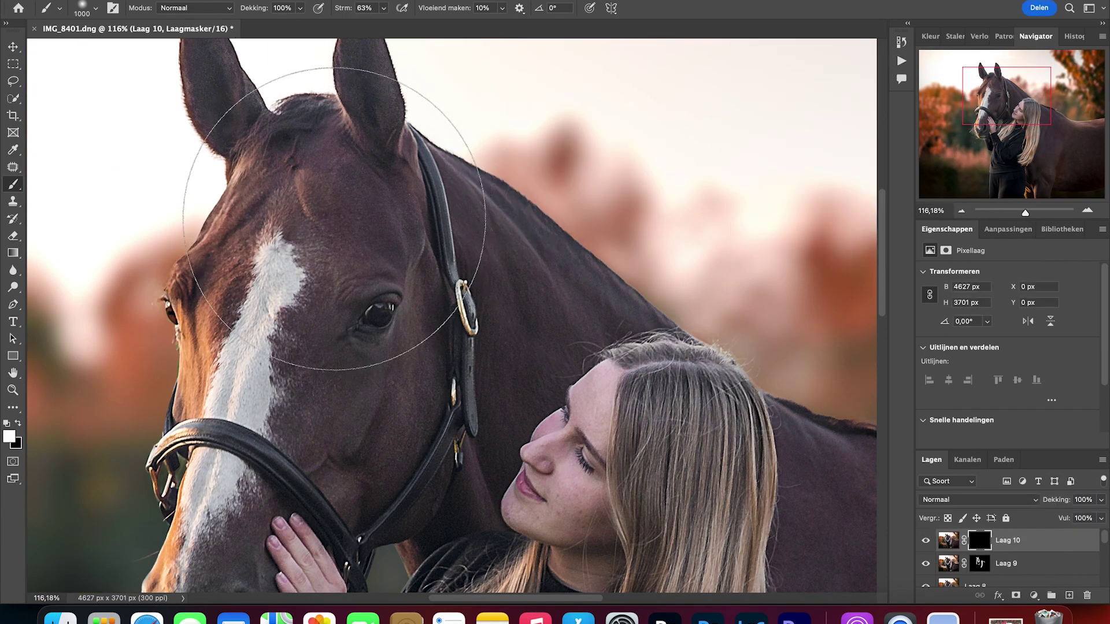
click(962, 212)
click(962, 212)
drag(324, 306, 827, 549)
drag(999, 129, 1020, 181)
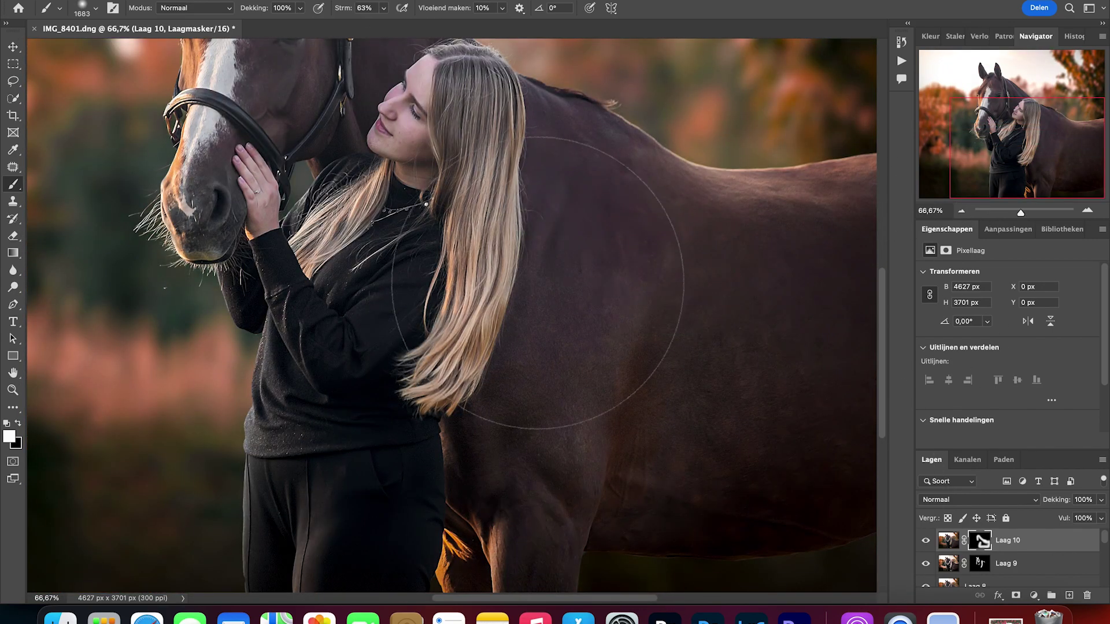
Step: View the noise reduction mask on its own, fill the missed areas over the horse with white, and return to the image
alt+click(980, 541)
drag(601, 335, 644, 347)
mouse_move(463, 442)
mouse_down()
mouse_move(364, 189)
mouse_move(872, 382)
mouse_up()
drag(1027, 148, 1013, 108)
drag(364, 358, 427, 278)
alt+click(980, 541)
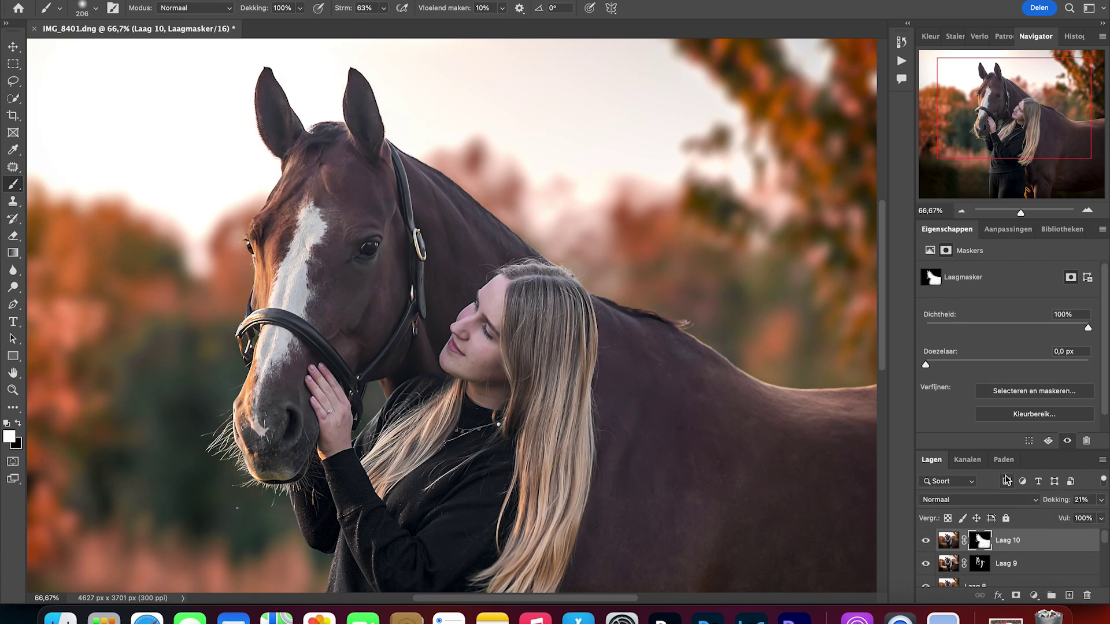
Step: Inspect the smoothed horse up close and set the noise reduction layer to 22% opacity
drag(1020, 212, 1032, 215)
drag(1012, 124, 1022, 181)
key(super+0)
drag(1068, 503, 1060, 505)
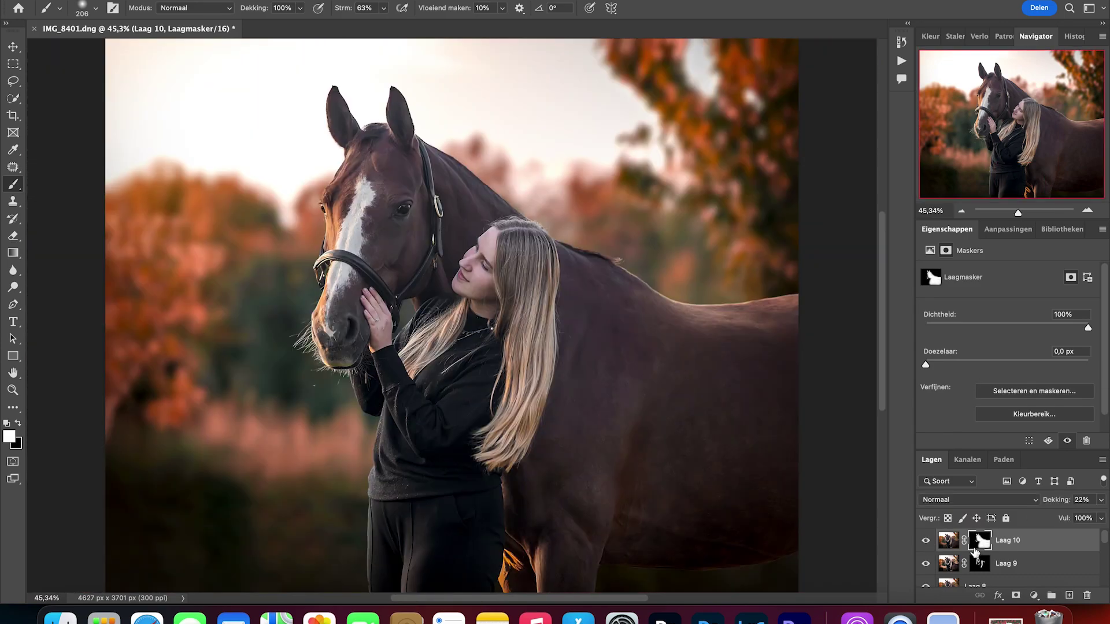
Step: Run the Noise reduction action again and reveal it over the woman's face and hand with a smaller brush on the mask
click(901, 61)
click(806, 258)
click(595, 213)
drag(1018, 213, 1027, 214)
key(bracketright)
key(bracketright)
key(bracketright)
key(bracketright)
key(bracketright)
key(bracketright)
key(bracketright)
key(bracketright)
key(bracketright)
key(bracketright)
key(bracketright)
key(bracketright)
key(bracketright)
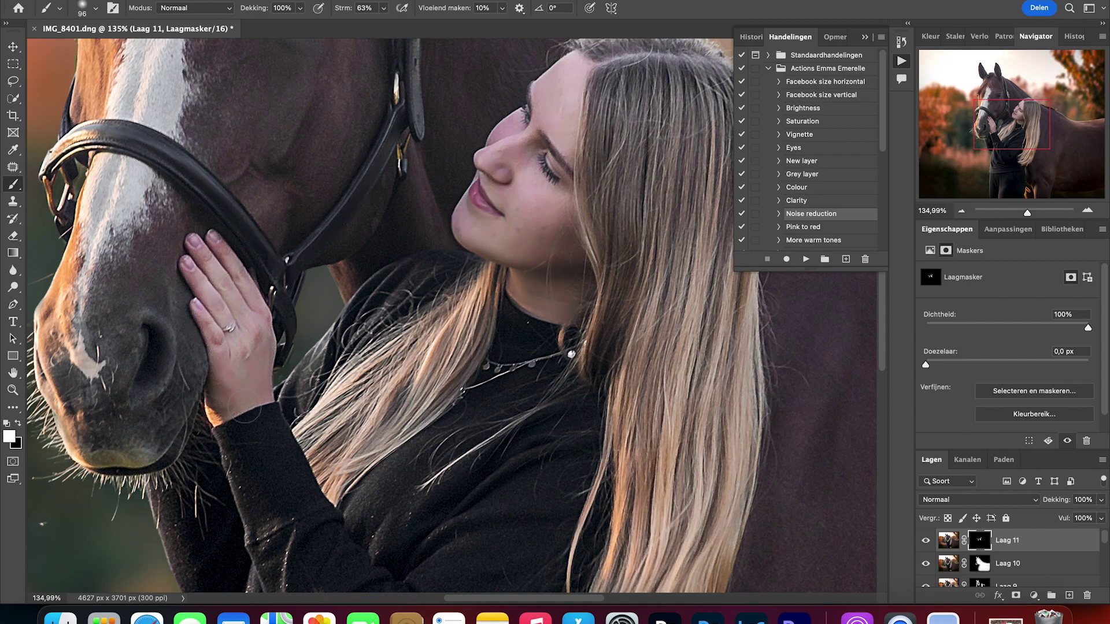
Step: Finish revealing the noise reduction around the woman's face on the mask and set the layer's opacity to 85%
scroll(513, 227, up, 5)
scroll(513, 227, left, 1)
mouse_move(1034, 76)
mouse_down()
mouse_move(1031, 148)
mouse_move(1034, 73)
mouse_up()
drag(626, 453, 598, 454)
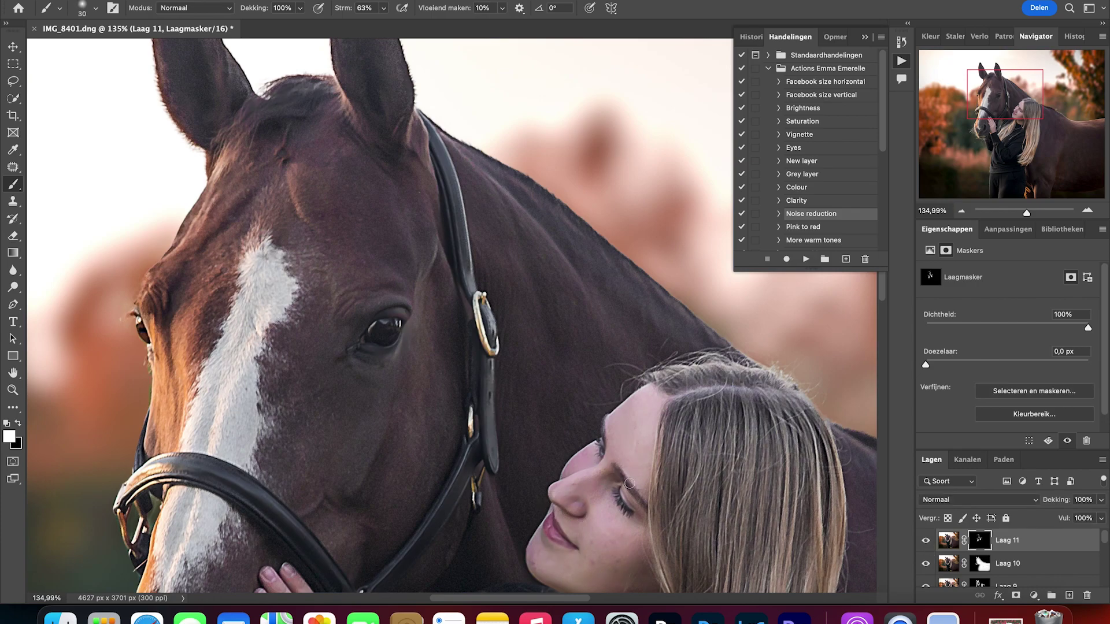
key(super+0)
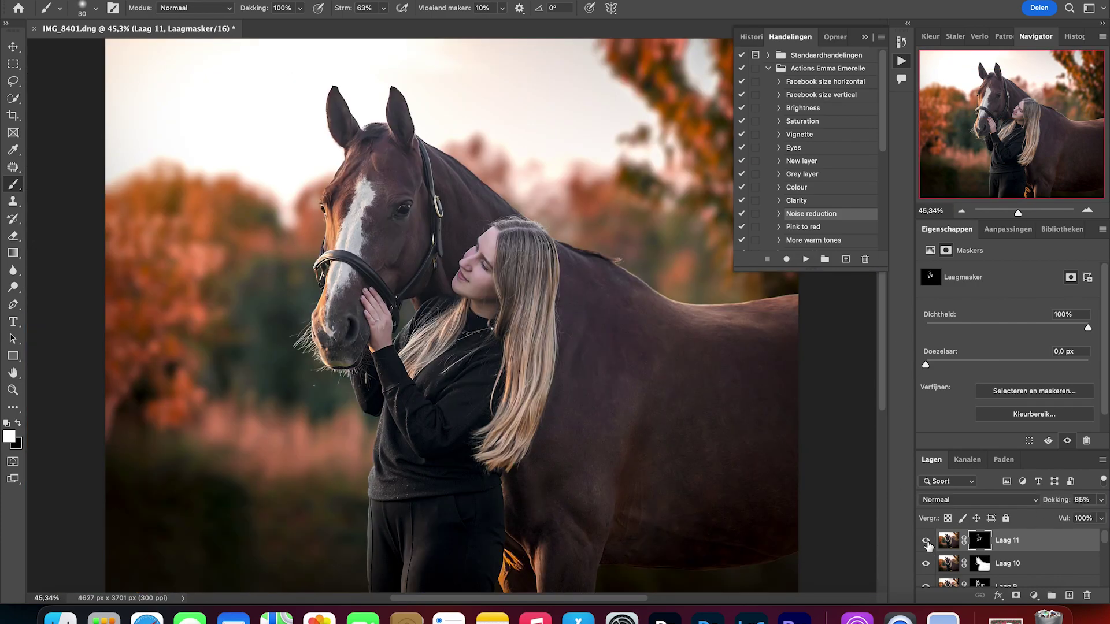
Step: Run the Eyes action and dodge and burn the subjects' midtones at 50% exposure on a Soft Light grey layer from the Grey layer action
click(804, 148)
click(805, 259)
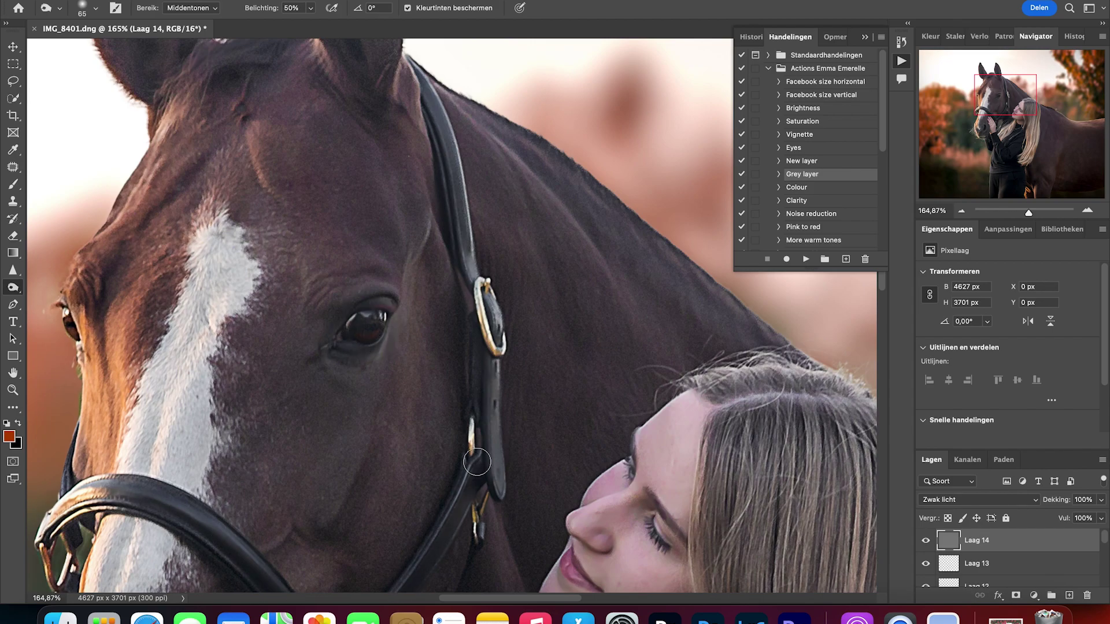
key(super+0)
click(925, 542)
click(926, 542)
drag(666, 480, 733, 537)
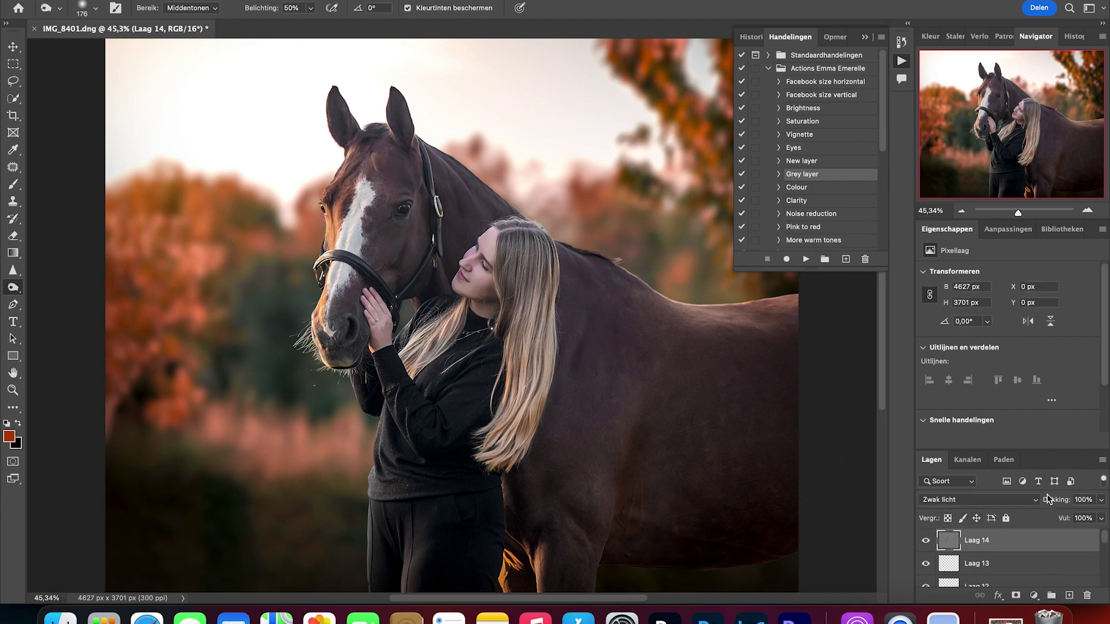
Step: Add a dark brown colour fill layer and run the Auto Levels action above it with its layer at 17% opacity
click(594, 216)
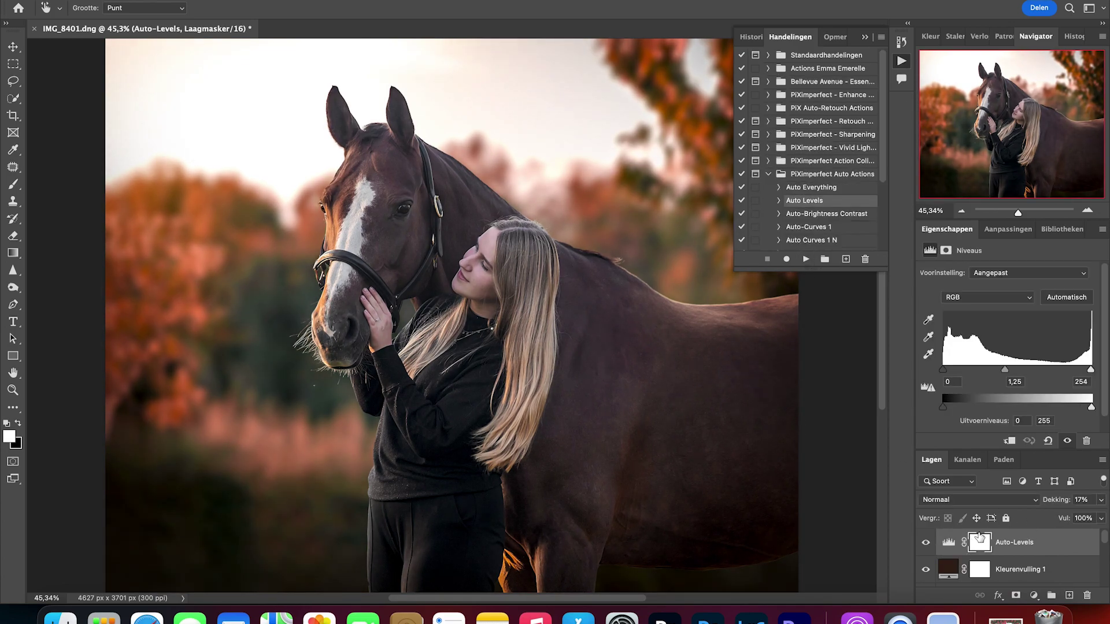
click(768, 174)
Step: Stamp all visible layers into a new top layer and apply a High Pass filter to it
key(alt+shift+super+e)
click(768, 161)
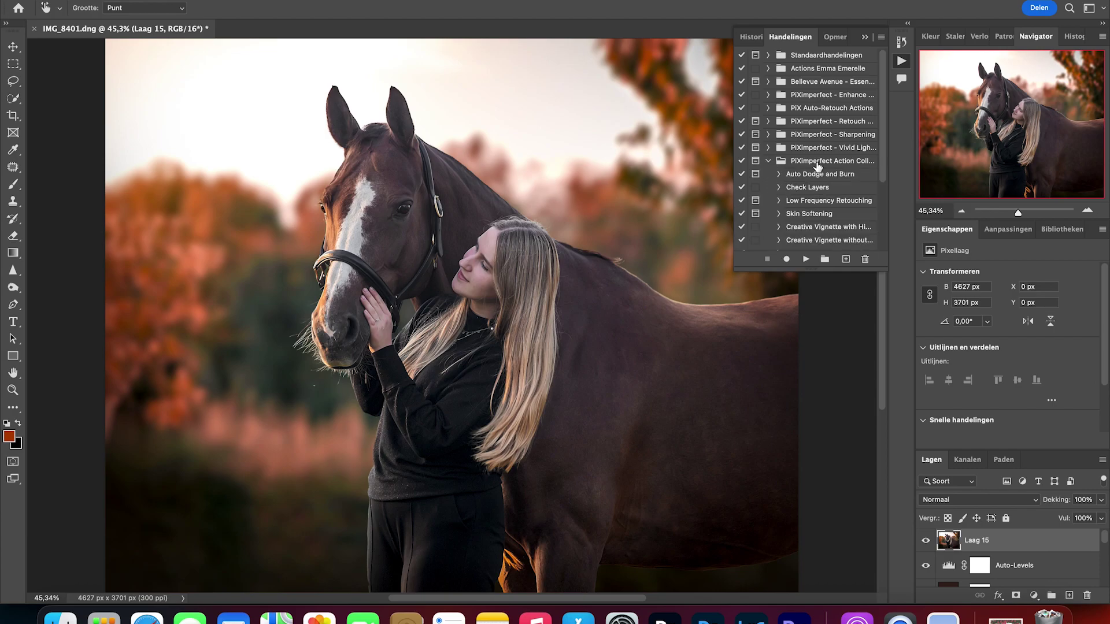
scroll(776, 171, down, 3)
click(864, 37)
click(381, 0)
mouse_move(399, 250)
click(592, 262)
drag(496, 315, 470, 315)
click(629, 137)
Step: Set the High Pass layer's blend mode to Overlay (Bedekken) and hide it with a black layer mask
click(971, 500)
click(942, 572)
click(1015, 595)
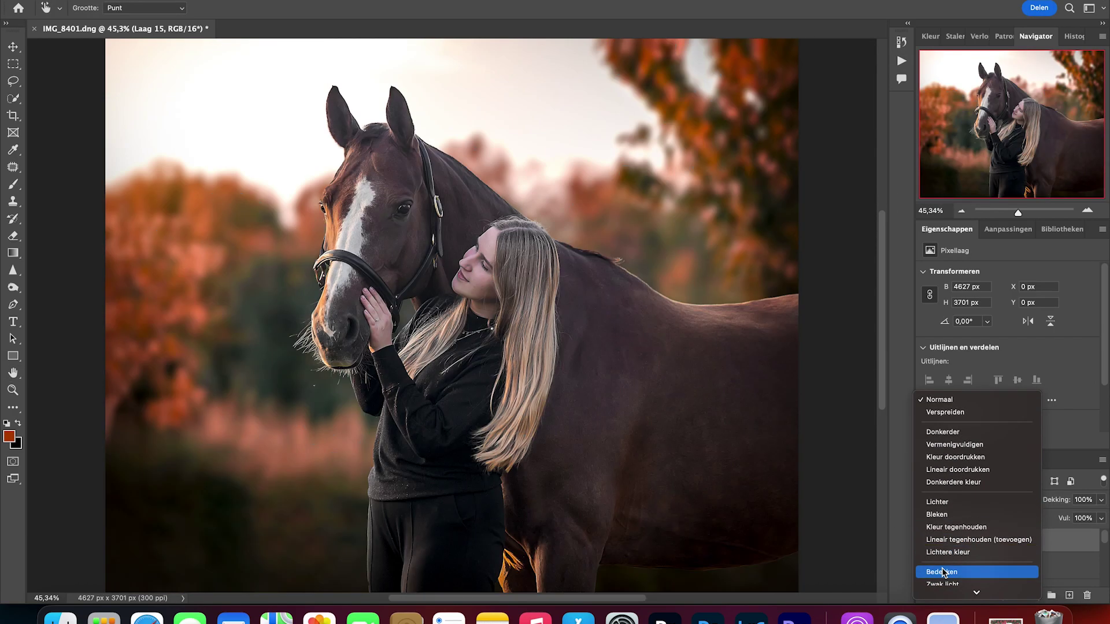
key(ctrl+i)
Step: Paint the High Pass mask white over the horse's head and the woman with a soft brush of about 232 px, checking the sharpening up close
key(b)
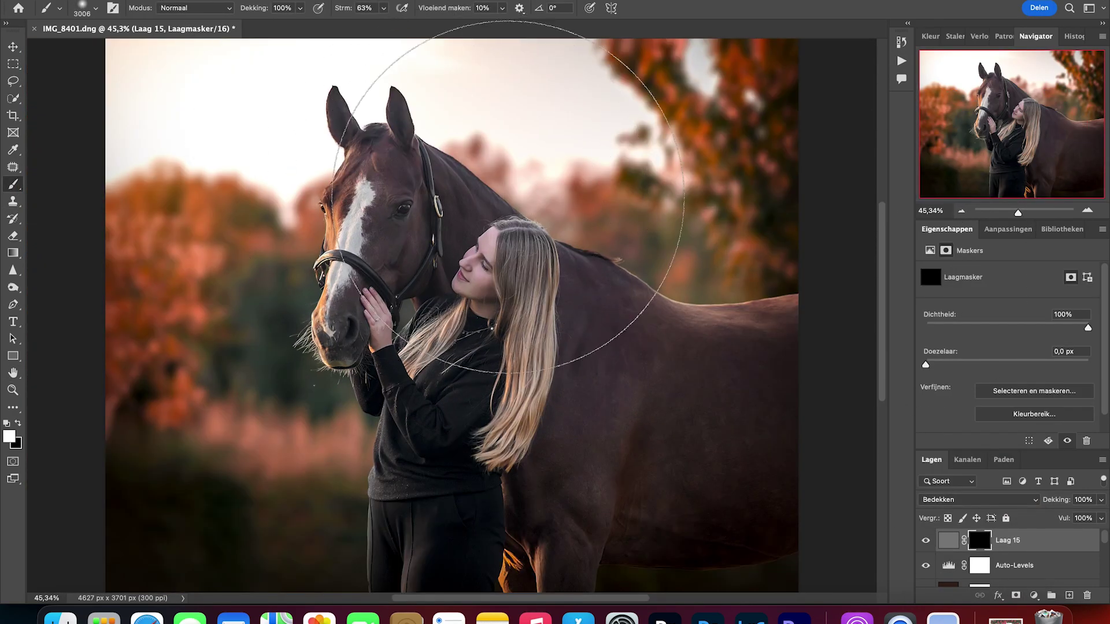
drag(389, 256, 228, 256)
click(403, 209)
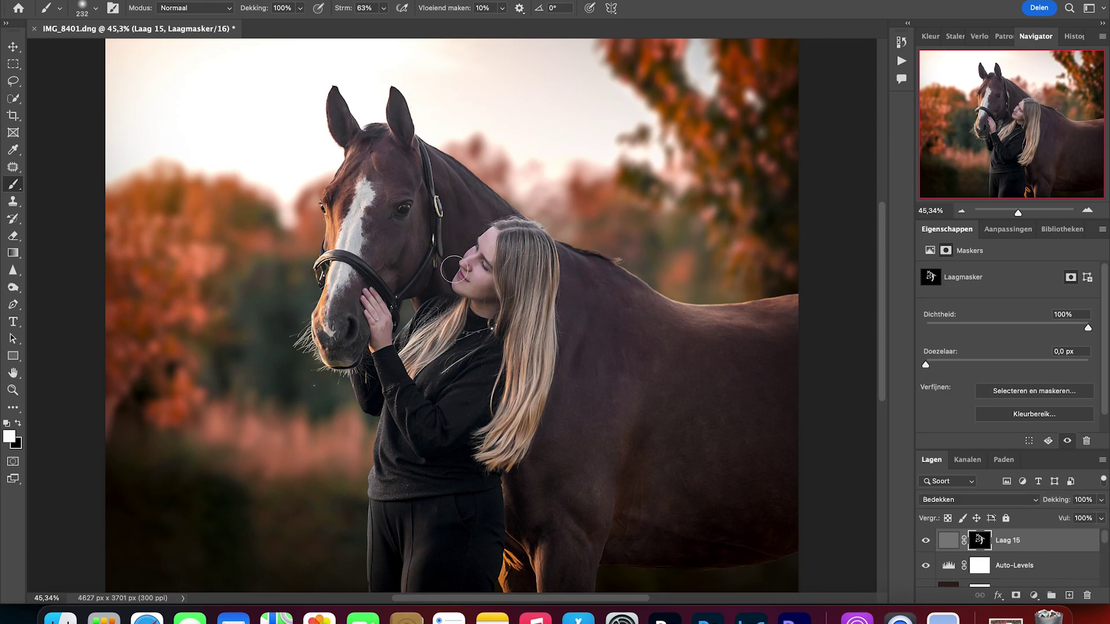
drag(1018, 213, 1023, 213)
mouse_move(1035, 129)
mouse_down()
mouse_move(1025, 99)
mouse_move(1051, 193)
mouse_move(1027, 127)
mouse_up()
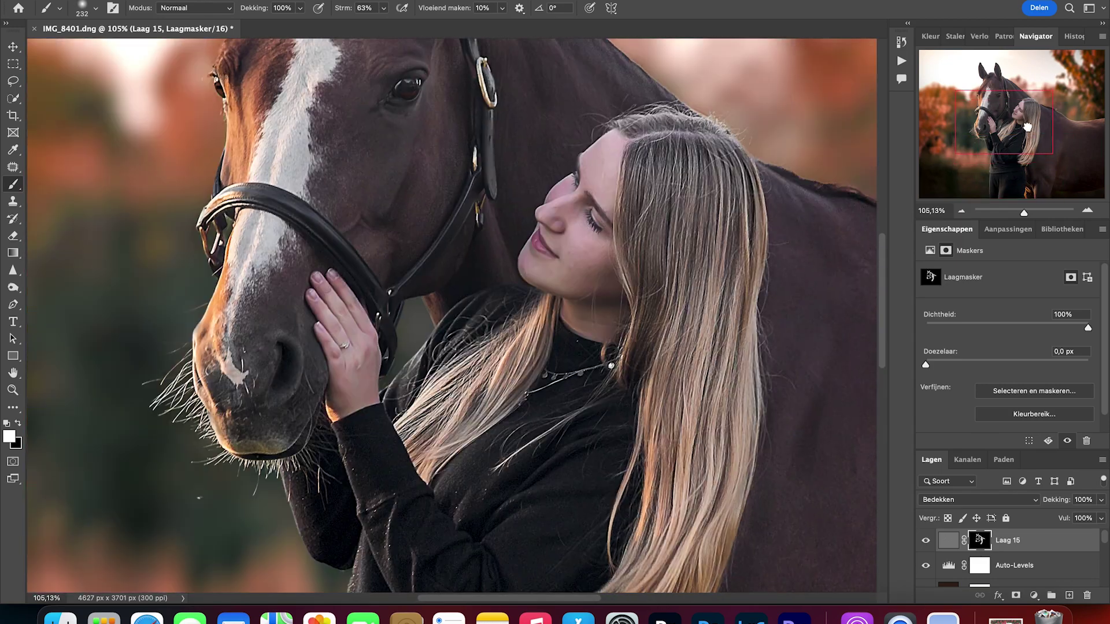
Step: Stamp the visible layers into a new layer and patch out the small light spots in the background beside the horse
key(super+alt+shift+e)
key(j)
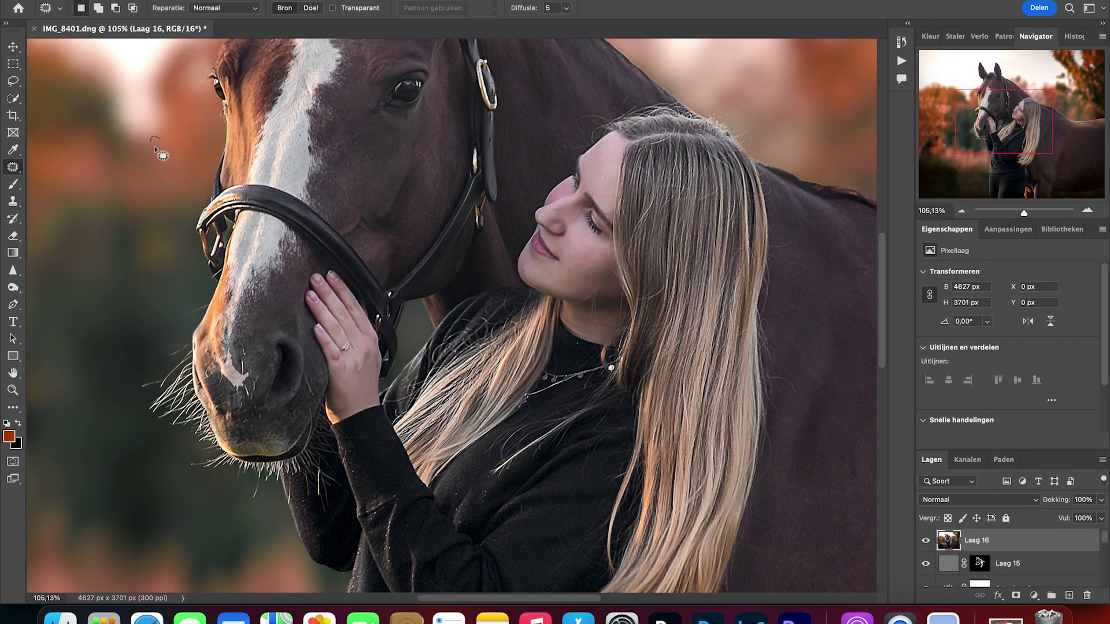
key(super+0)
Step: Add a Curves adjustment layer with a slight S-curve for contrast and group all editing layers above the original photo
click(1034, 595)
click(1070, 356)
drag(988, 404, 992, 408)
drag(1053, 343, 1053, 338)
drag(1067, 501, 1019, 519)
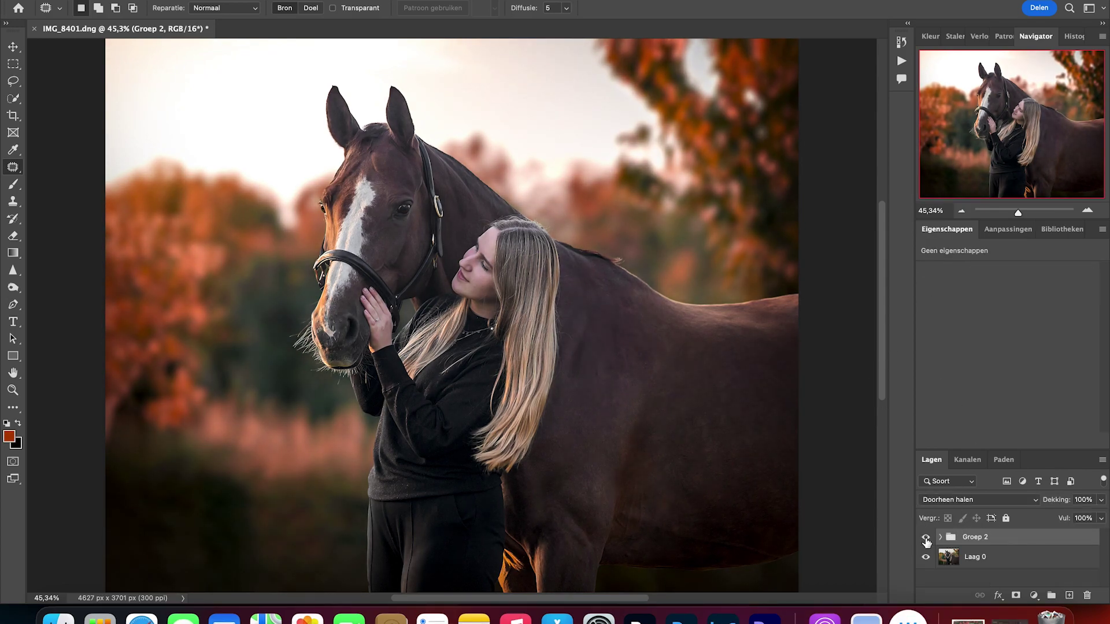
Step: Hide and show the group of editing layers to compare the result with the original photo
click(925, 540)
click(925, 539)
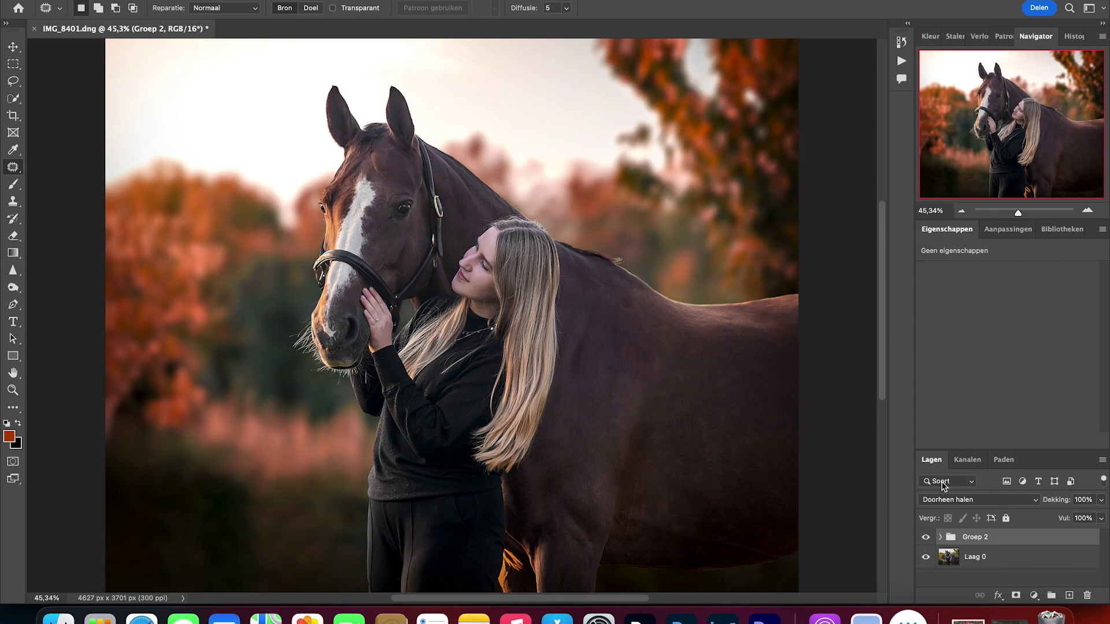